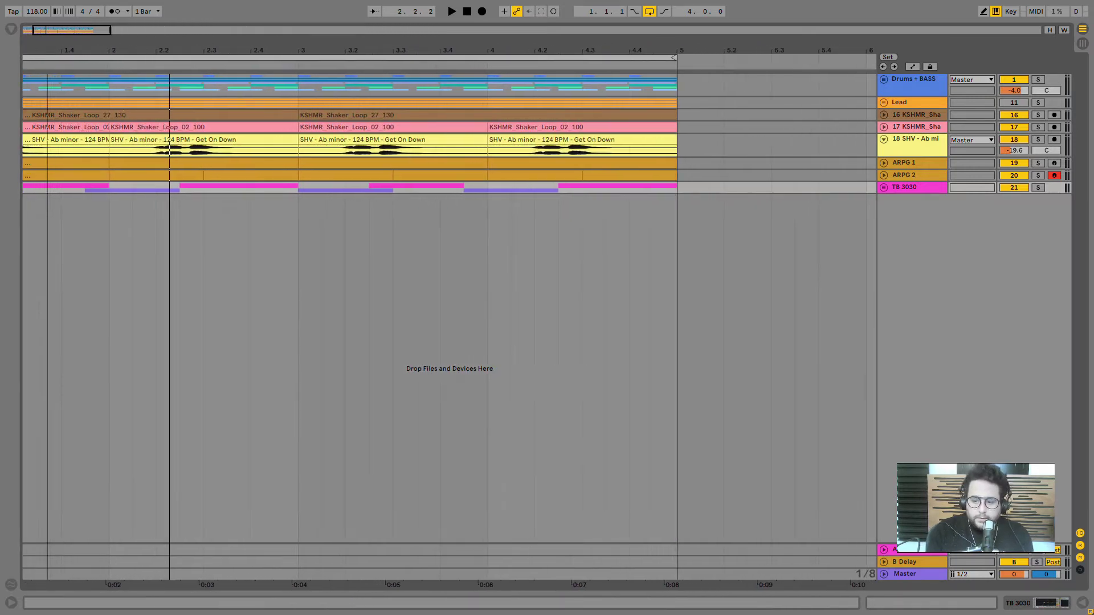
click(670, 54)
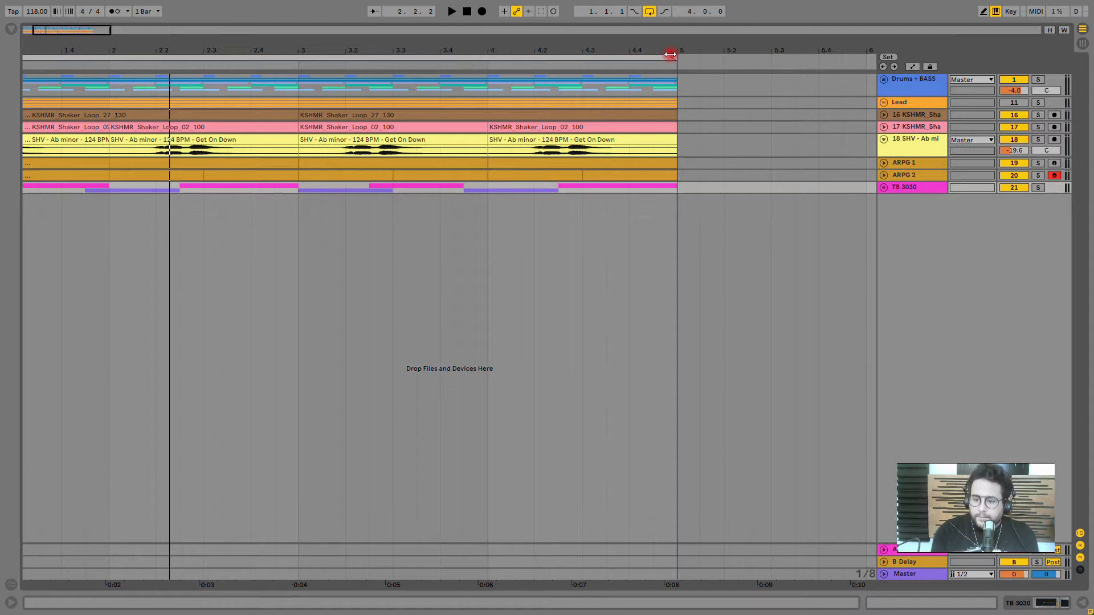
click(914, 187)
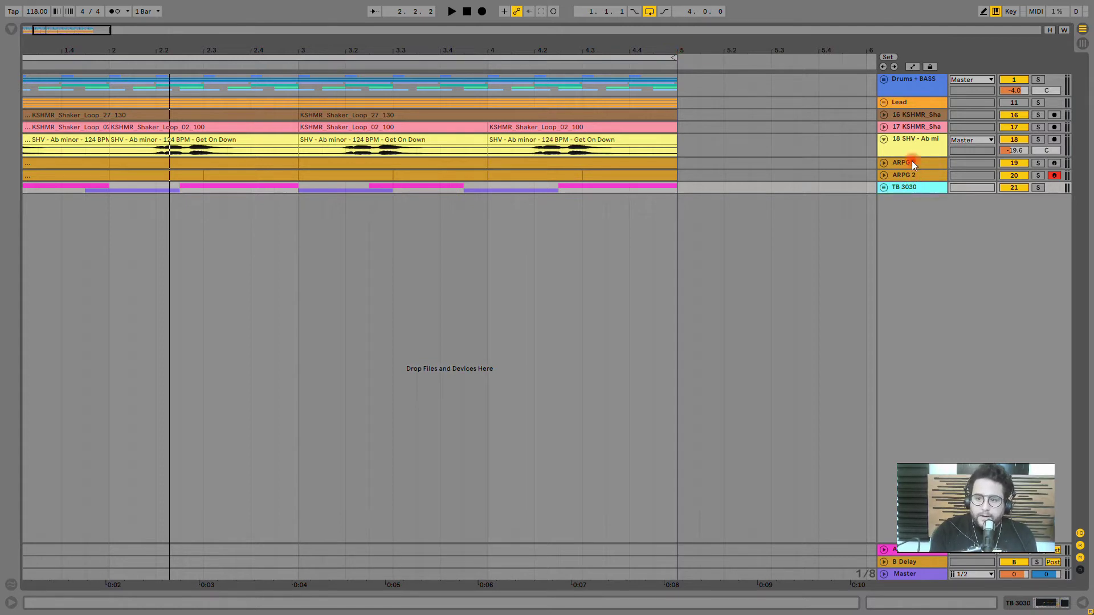
click(914, 91)
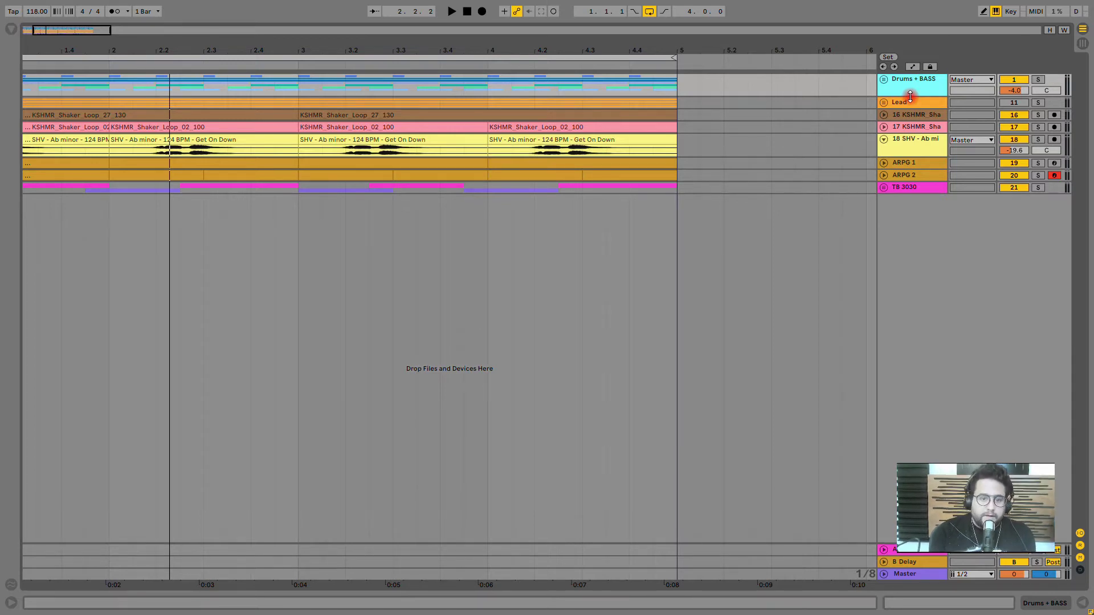
click(978, 188)
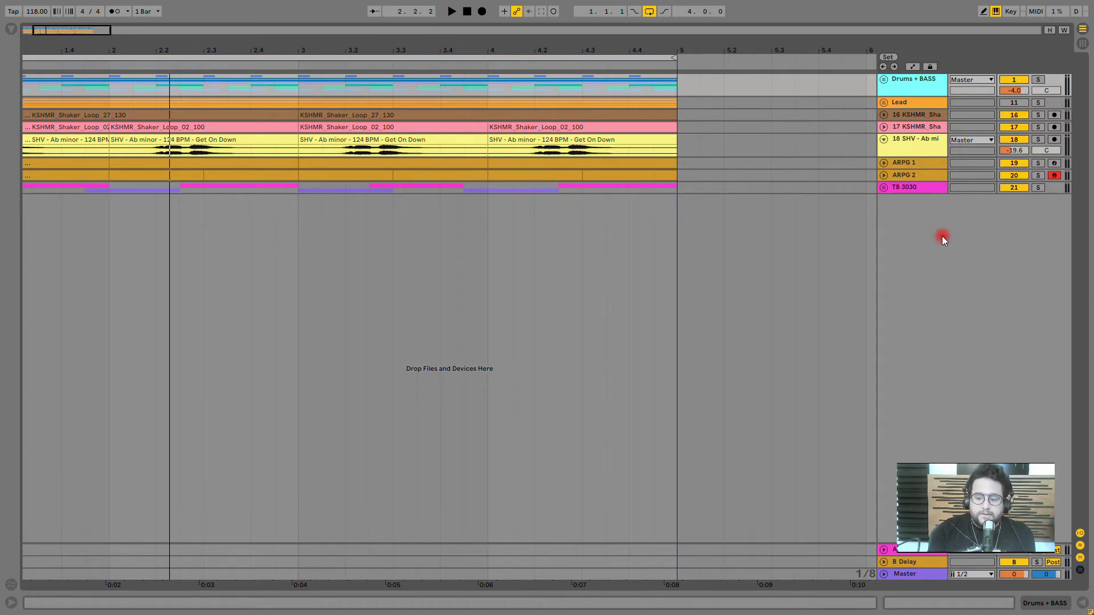
Step: Unfold all tracks and groups from Drums + BASS through TB 3030 in the arrangement
click(931, 190)
shift+click(906, 90)
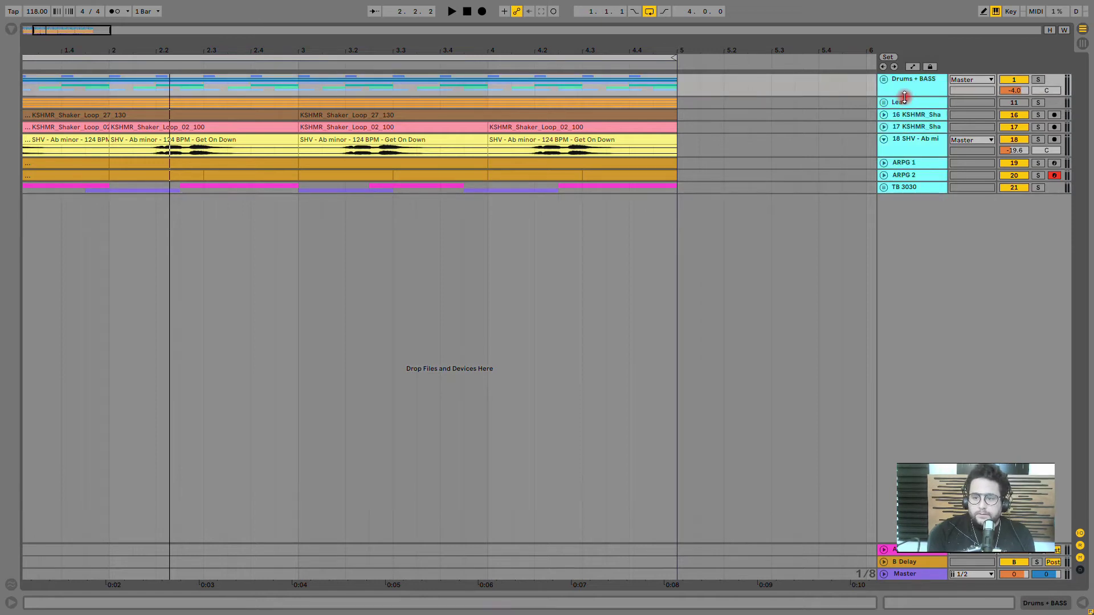
key(alt+super+u)
click(874, 265)
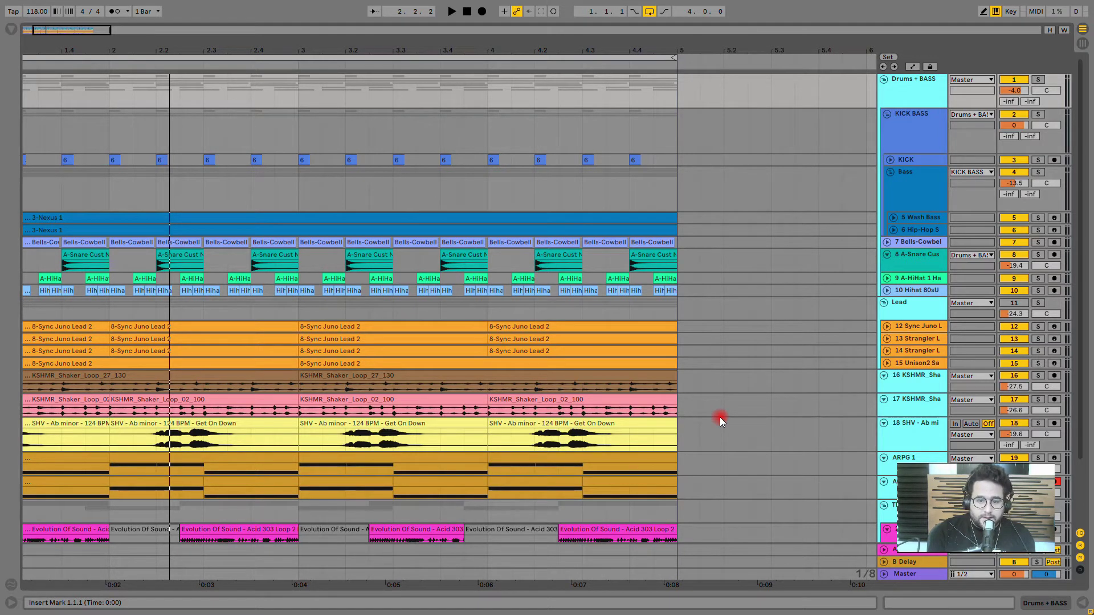
Step: Inspect the Hip-Hop Sub Bass track's device chain, including Kickstart, and hide the device view again
click(938, 231)
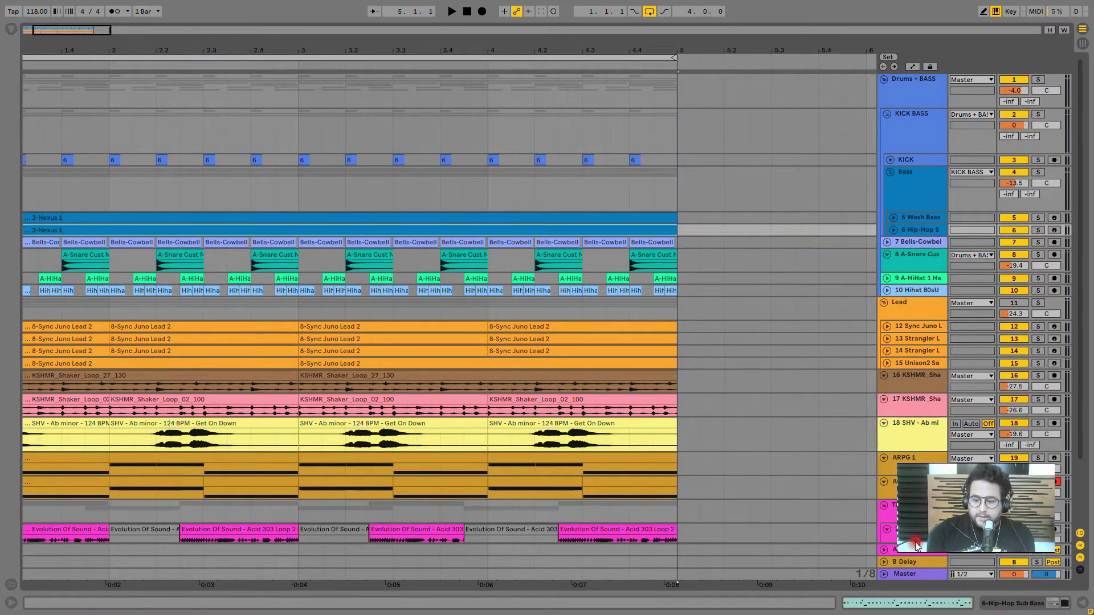
click(1065, 603)
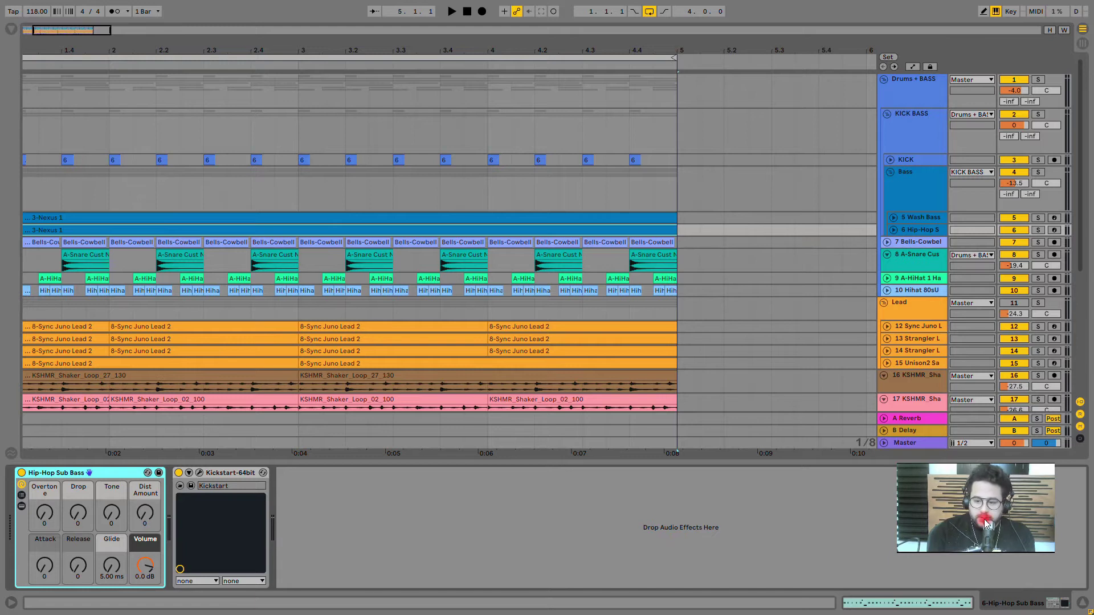
click(1065, 603)
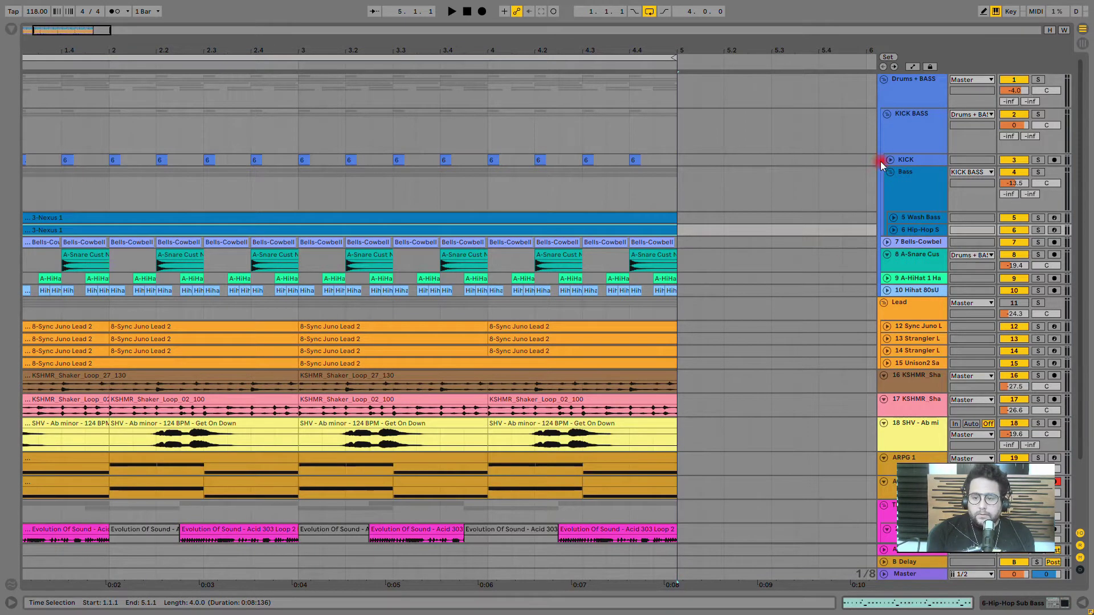
Step: Fold the Drums + BASS group and play it soloed
click(883, 80)
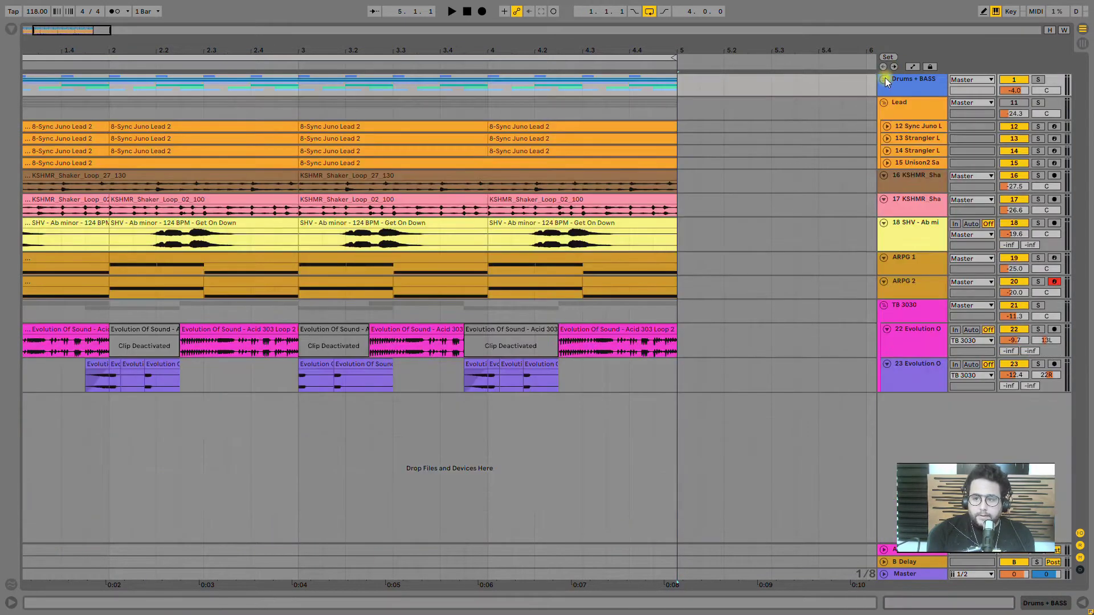
click(1042, 81)
key(space)
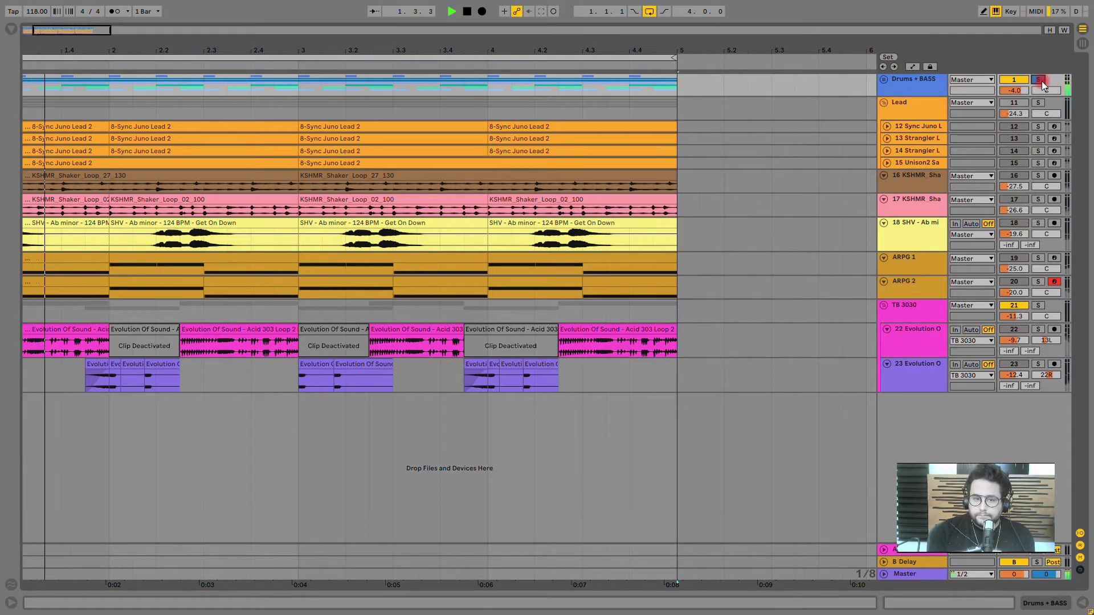
Step: During playback, add both KSHMR shaker loops, the SHV track, ARPG 1, ARPG 2, TB 3030 and Lead to the solo one by one
click(1039, 176)
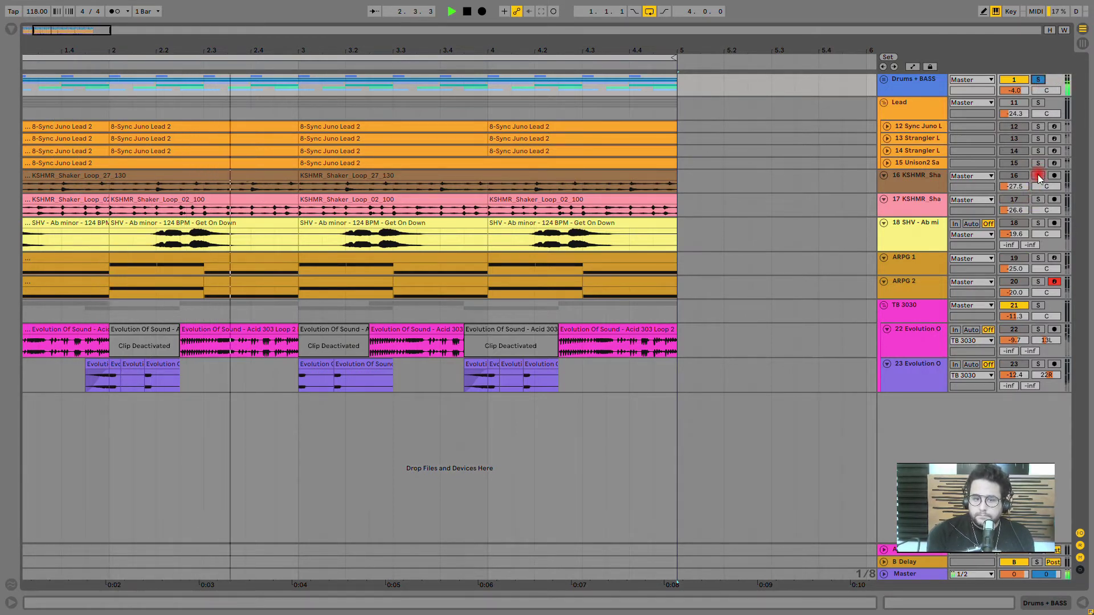
click(1039, 199)
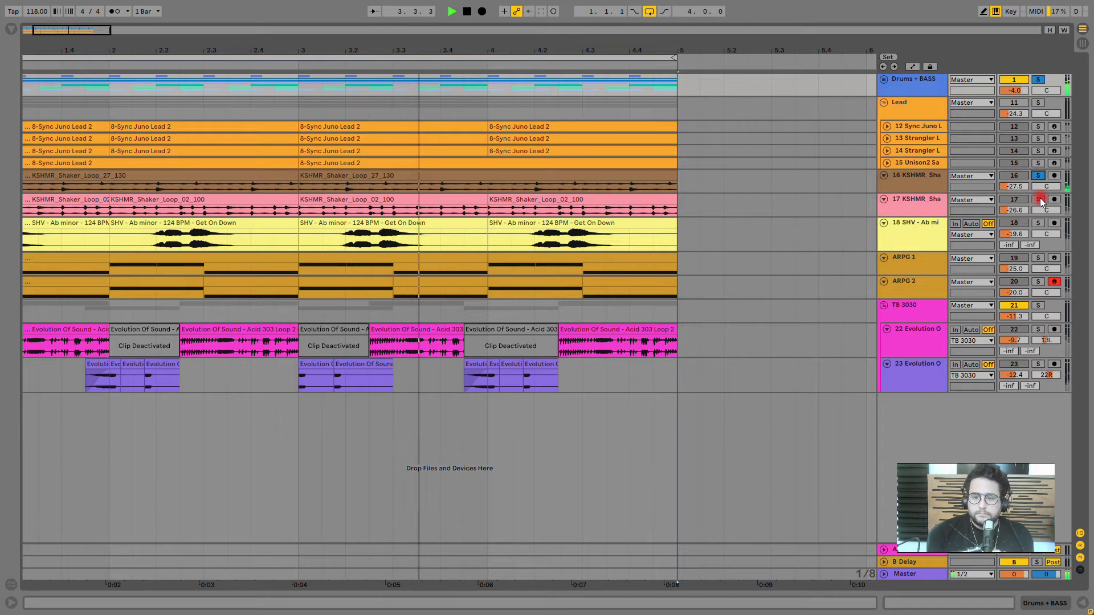
click(1038, 223)
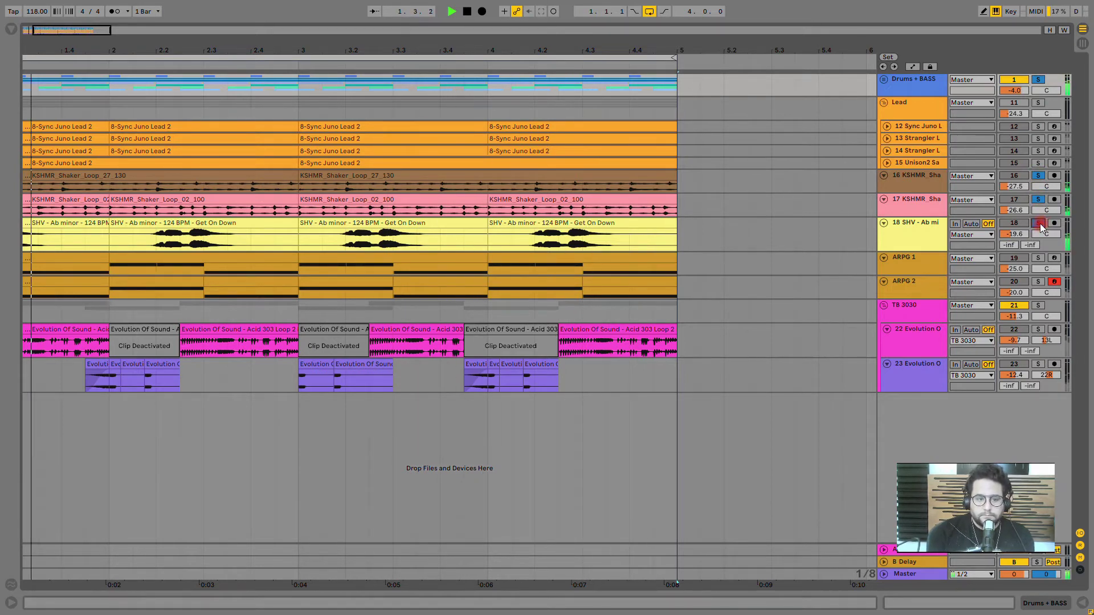
click(1038, 258)
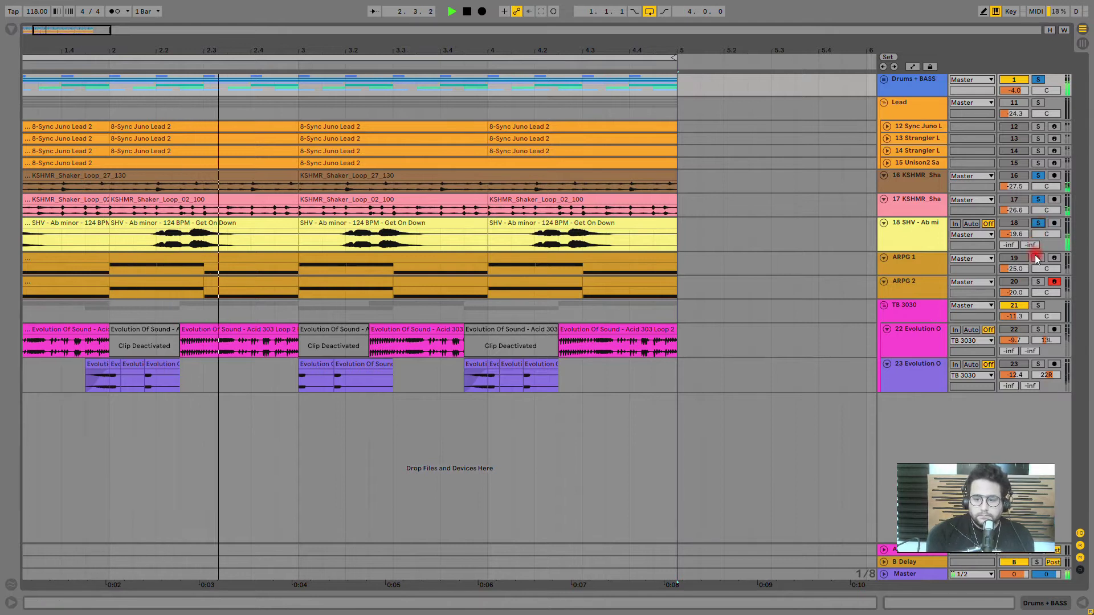
click(1038, 274)
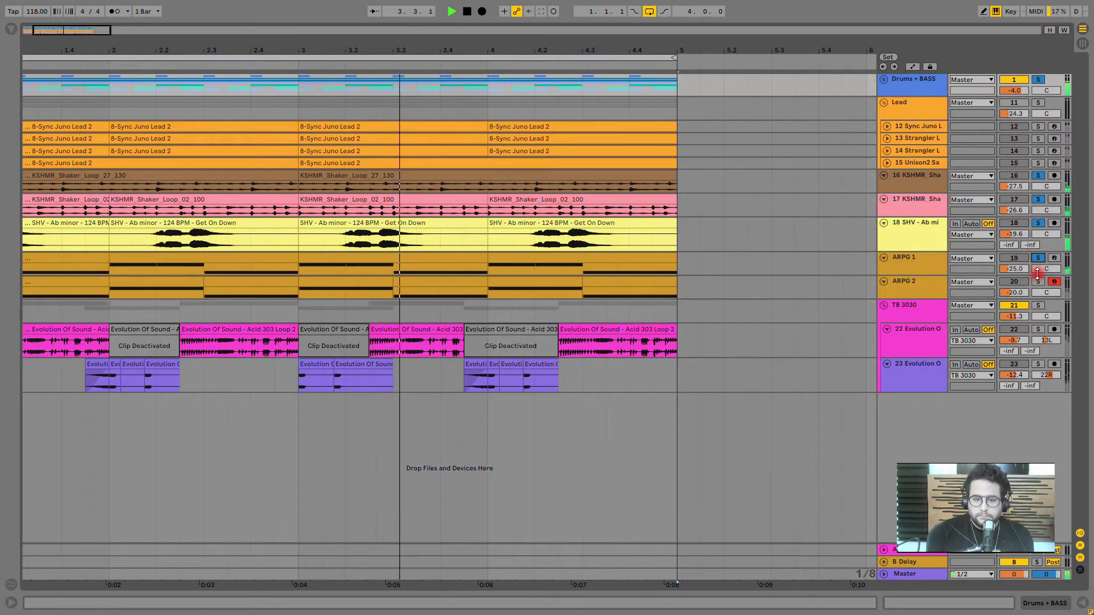
click(1040, 282)
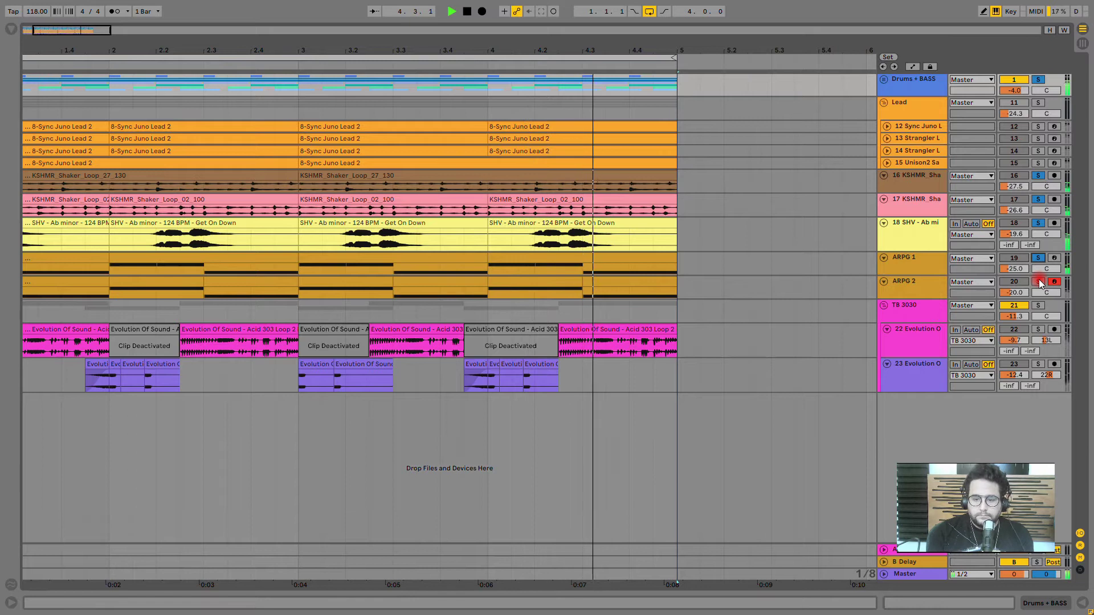
click(1037, 307)
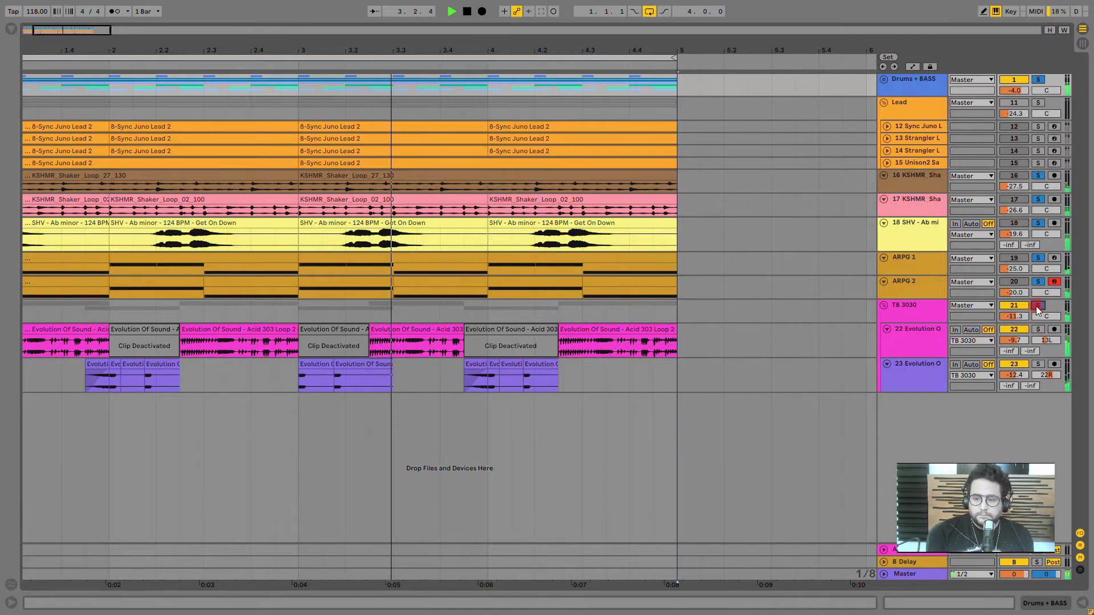
click(1039, 104)
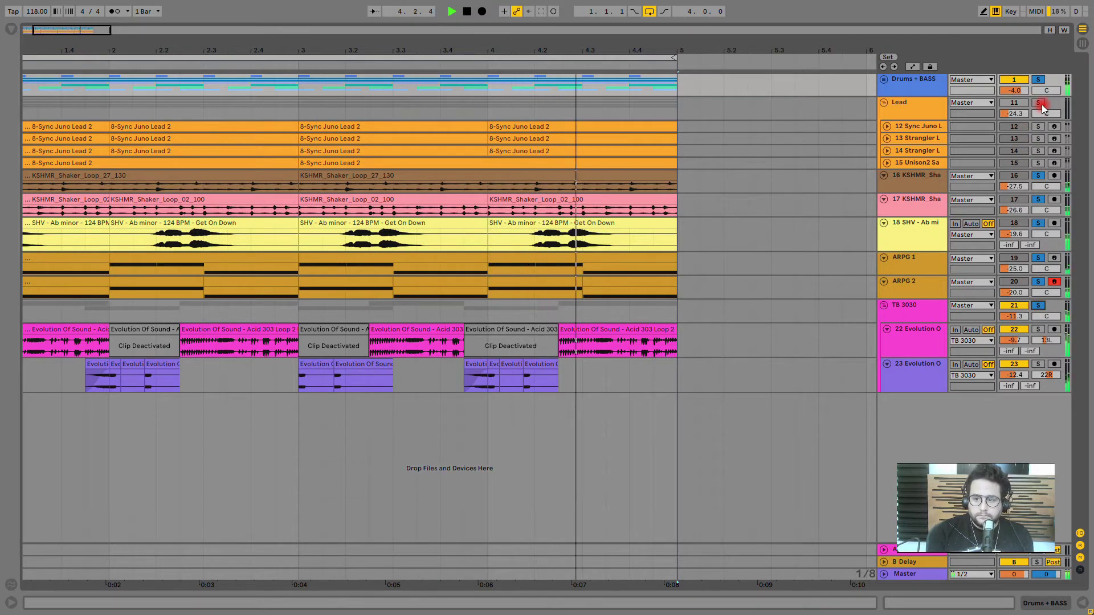
click(1040, 104)
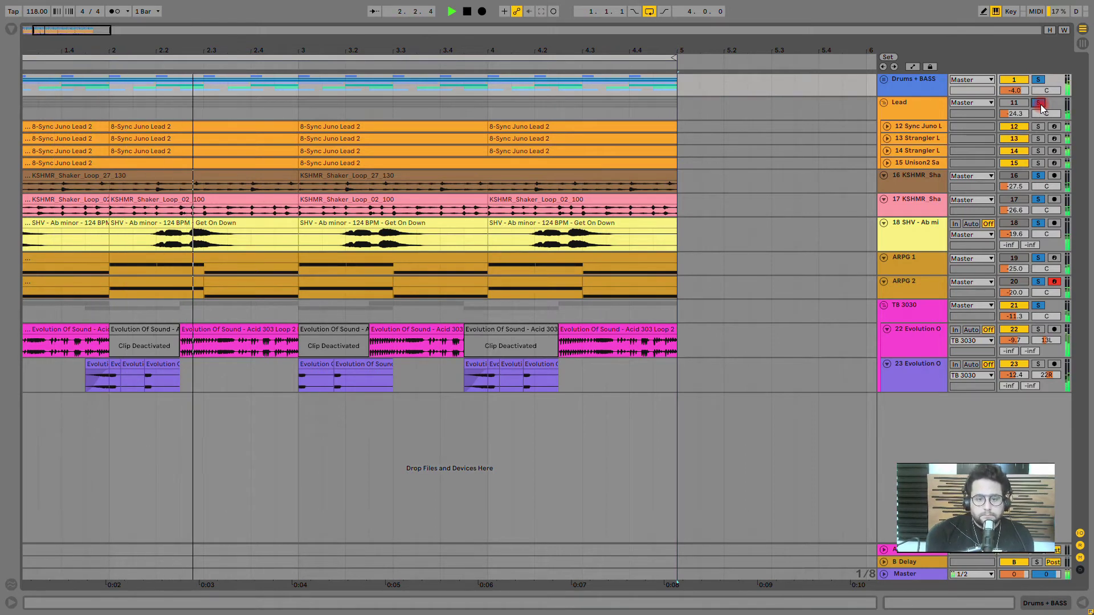
Step: Stop playback and clear the solo state of all tracks
click(1039, 80)
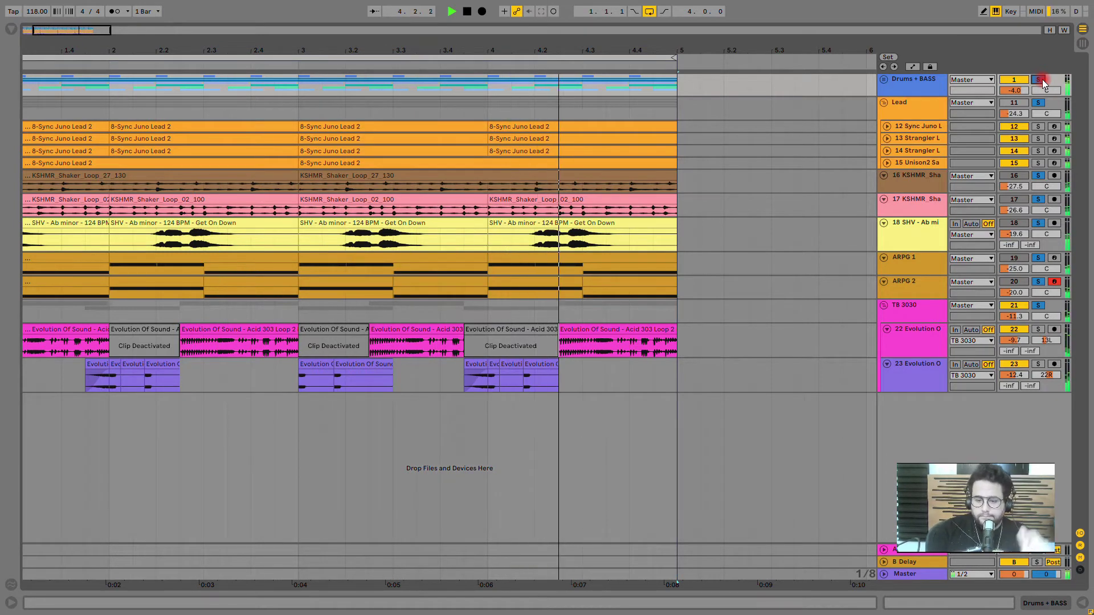
key(space)
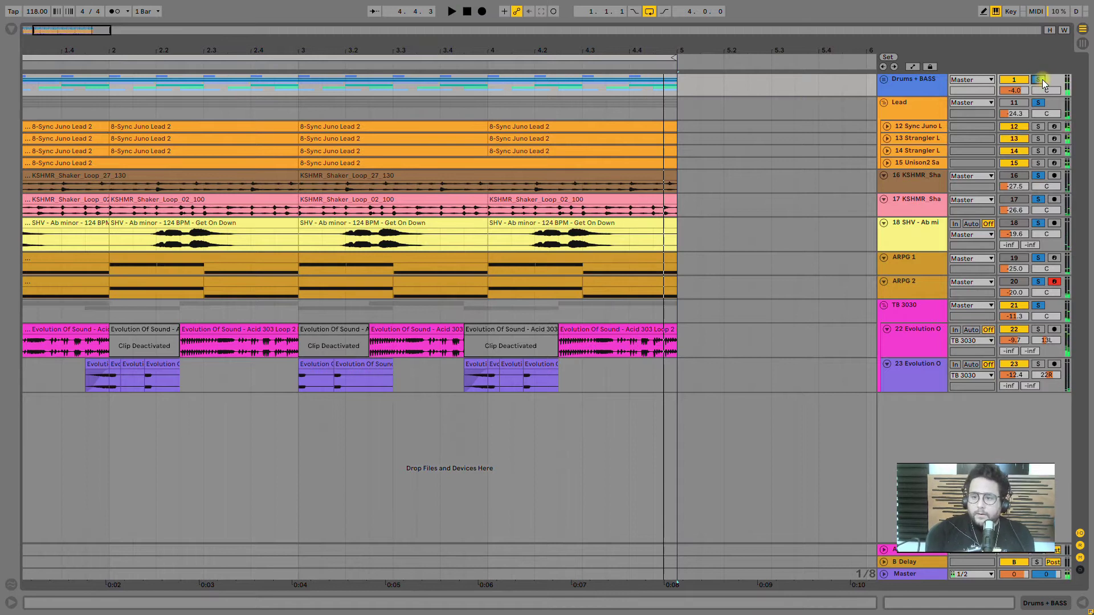
click(1040, 80)
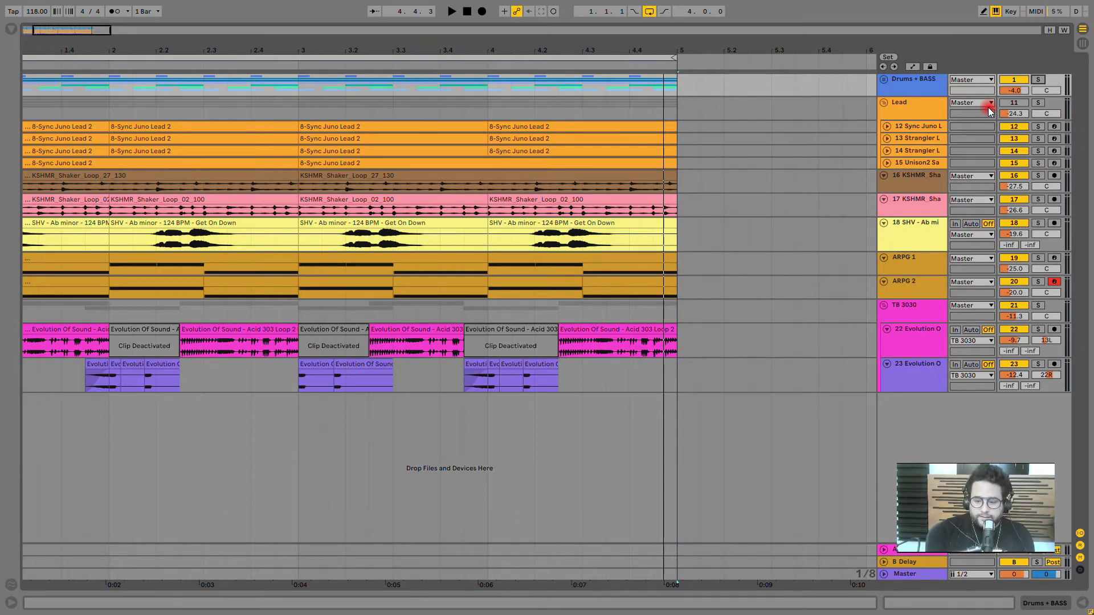
Step: Fold the TB 3030 group and unfold the Drums + BASS group
click(884, 307)
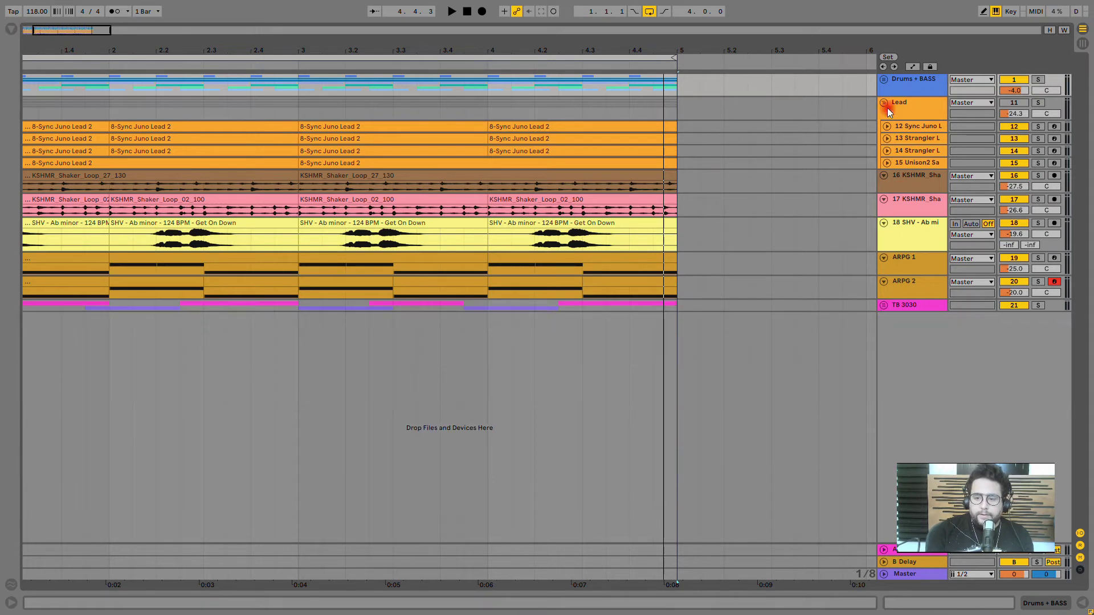
click(884, 80)
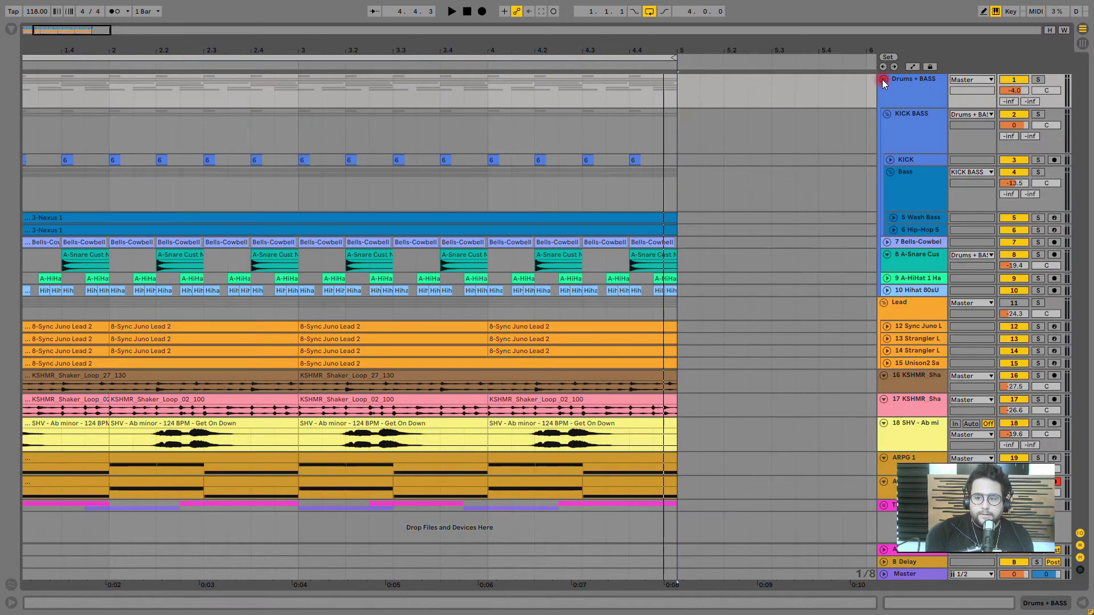
Step: Enlarge the KICK track to show its waveforms and listen to it soloed, adding the Bass group to the solo
click(1037, 160)
key(space)
drag(928, 166, 925, 216)
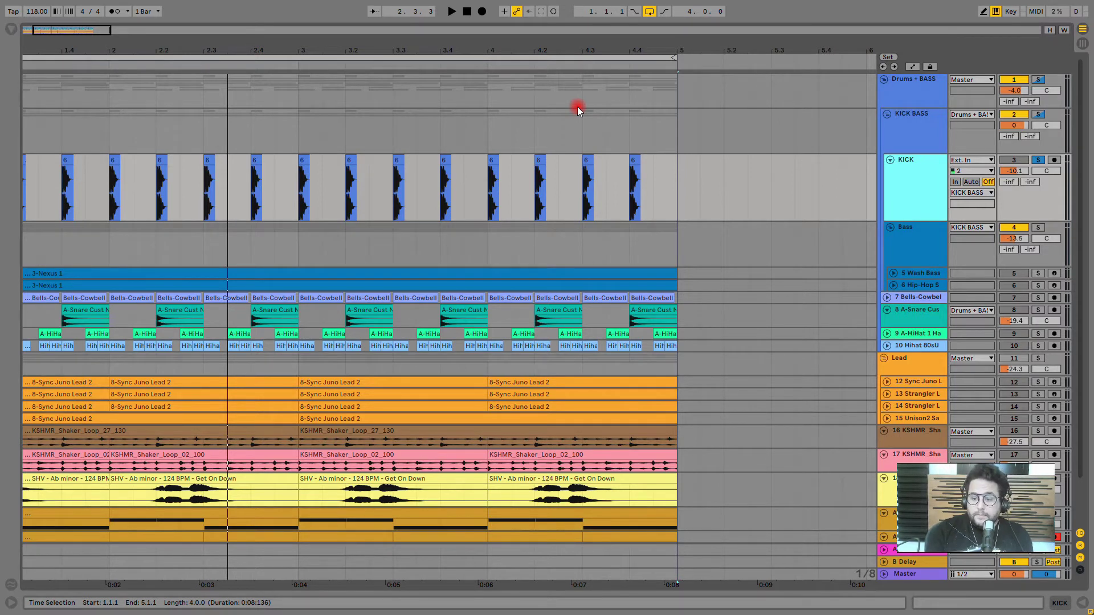
key(space)
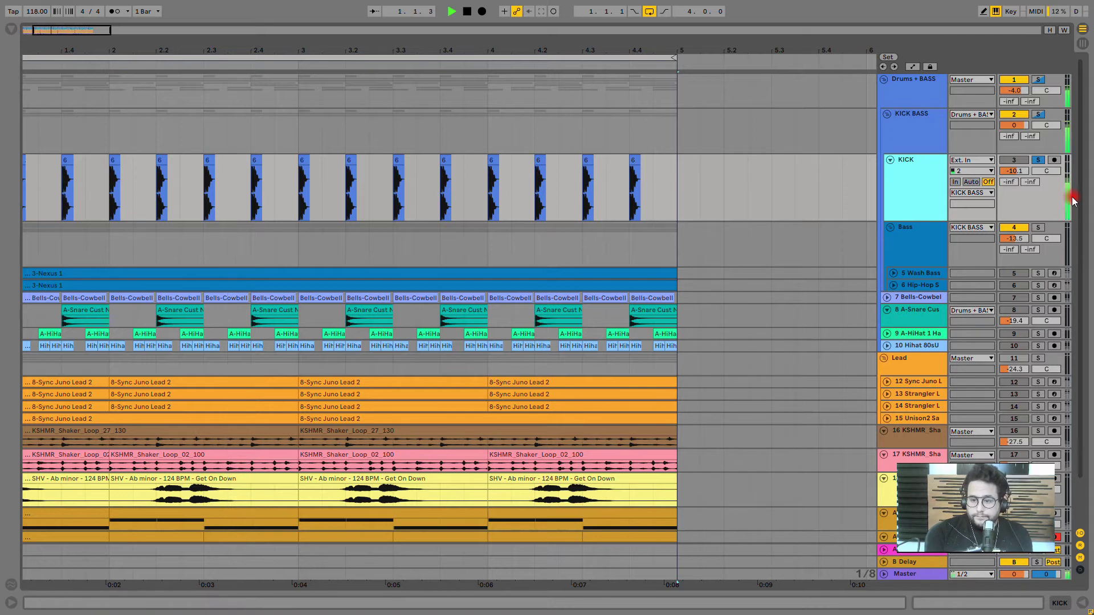
click(1038, 228)
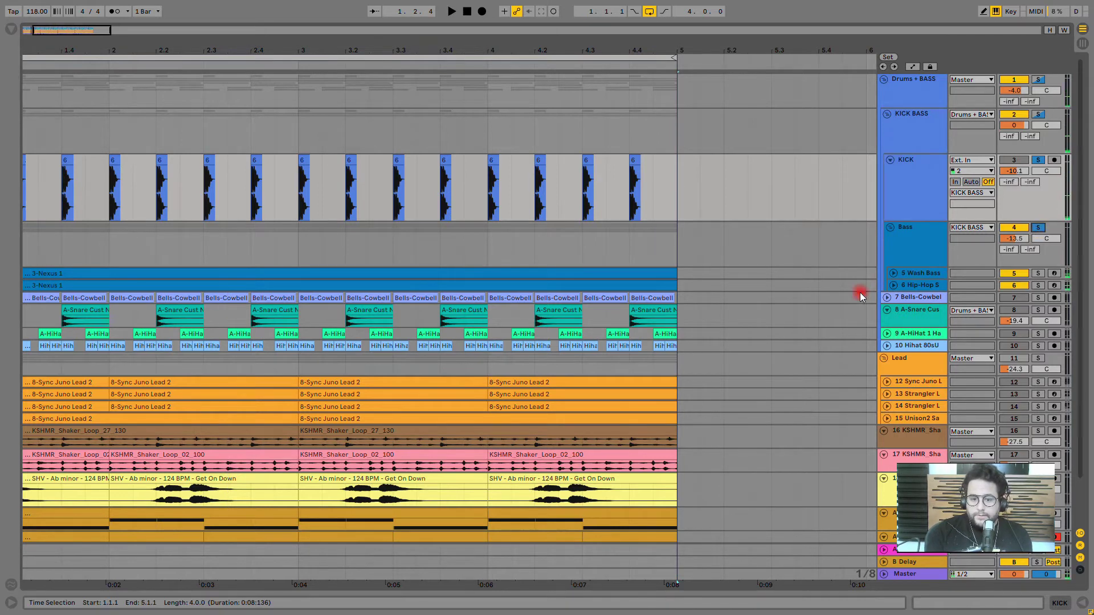
Step: Enlarge the Wash Bass track and open its 3-Nexus 1 MIDI clip for note editing
drag(927, 278, 927, 346)
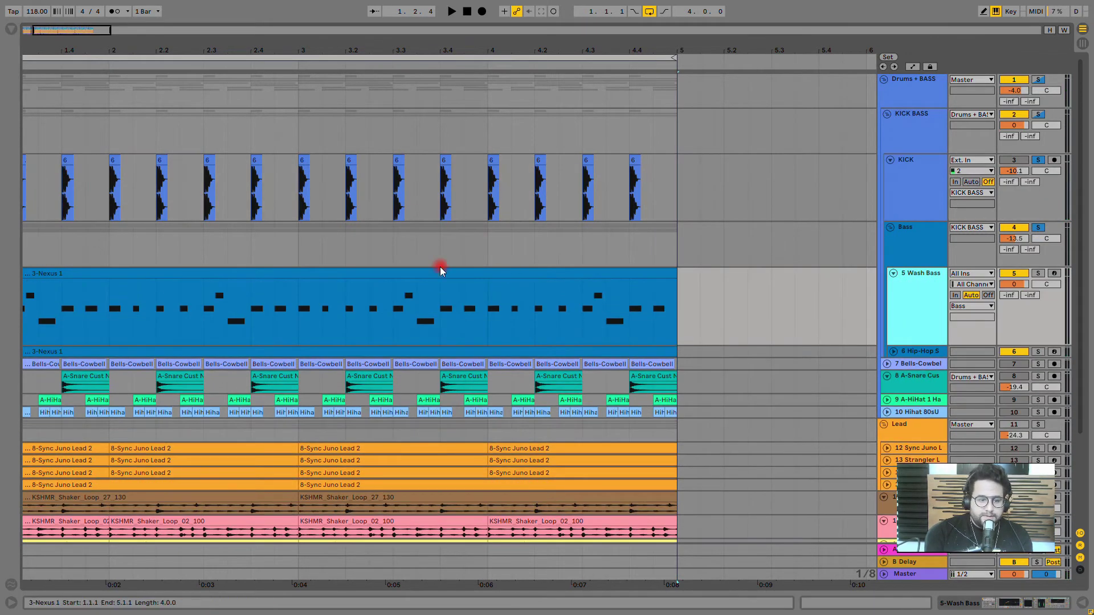
double_click(416, 269)
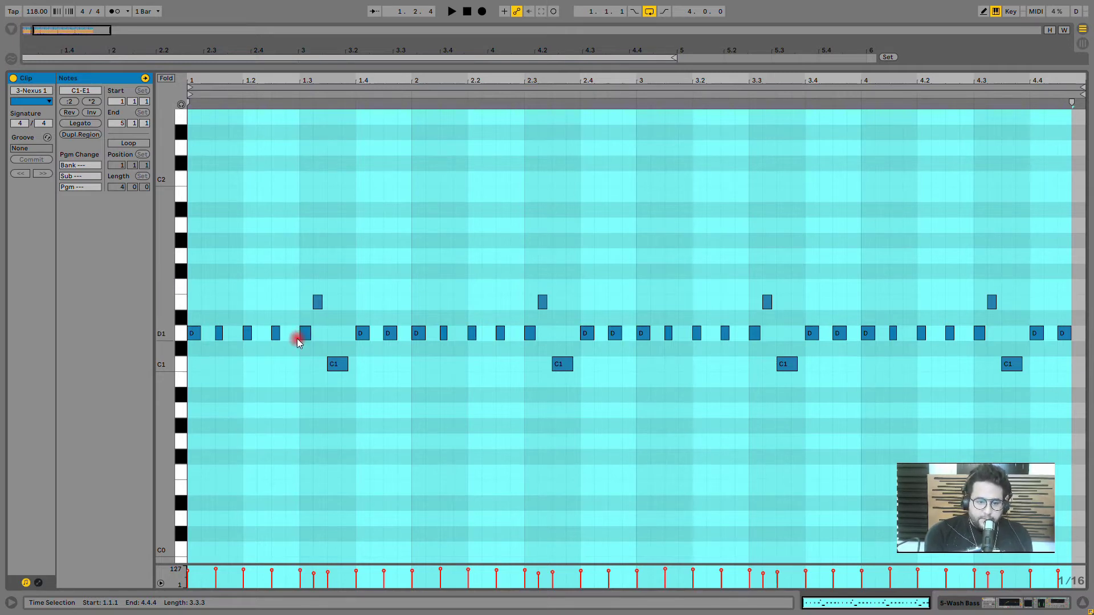
Step: Deactivate the D1 bass notes on beats 1 and 3 of all four bars, where they coincide with the kick
click(413, 333)
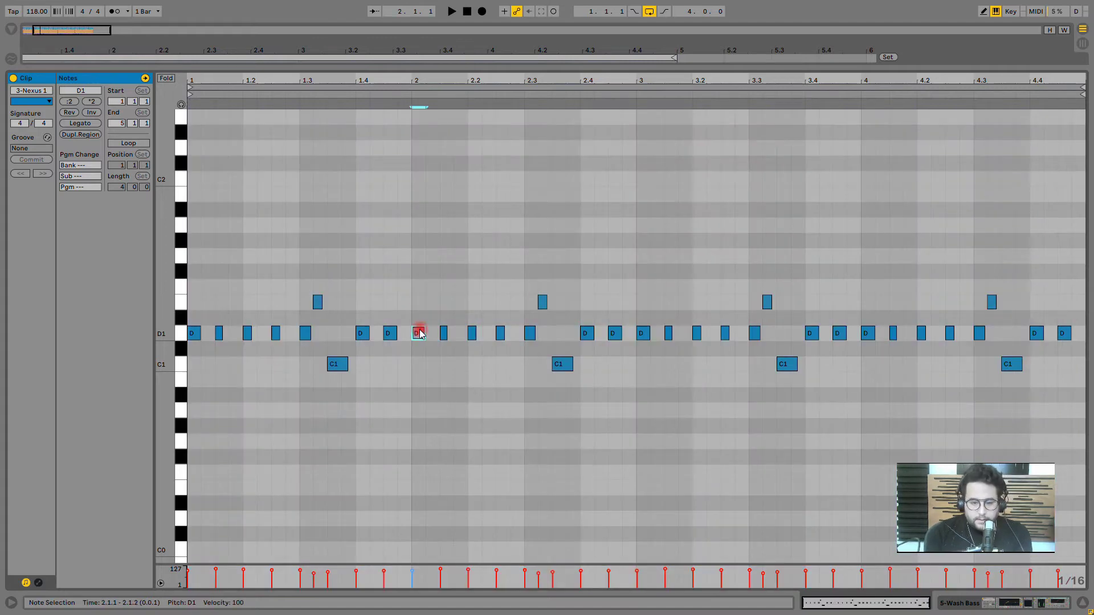
click(312, 334)
key(0)
click(200, 333)
key(0)
click(531, 334)
key(0)
click(644, 333)
key(0)
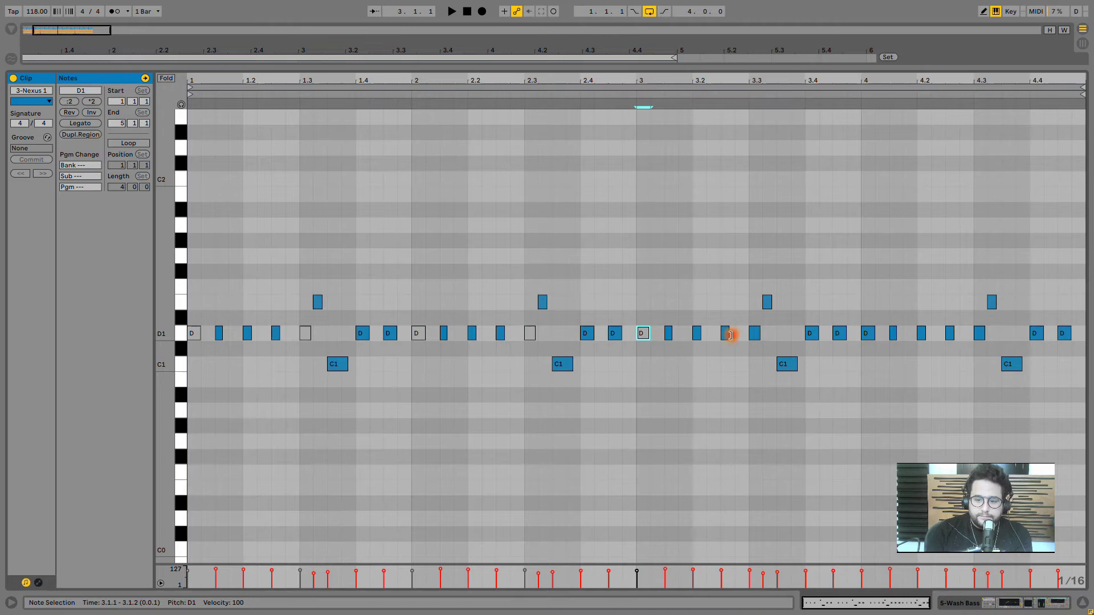
click(753, 335)
key(0)
click(868, 334)
key(0)
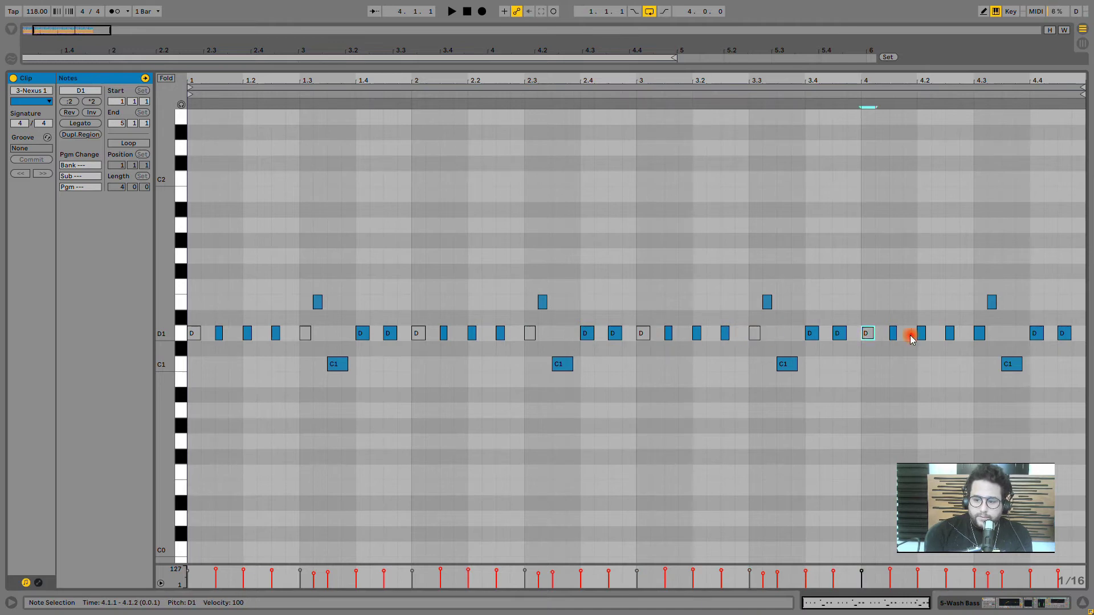
click(982, 333)
key(0)
Step: Play the edited Wash Bass clip together with the kick to hear the bassline with the notes deactivated
key(space)
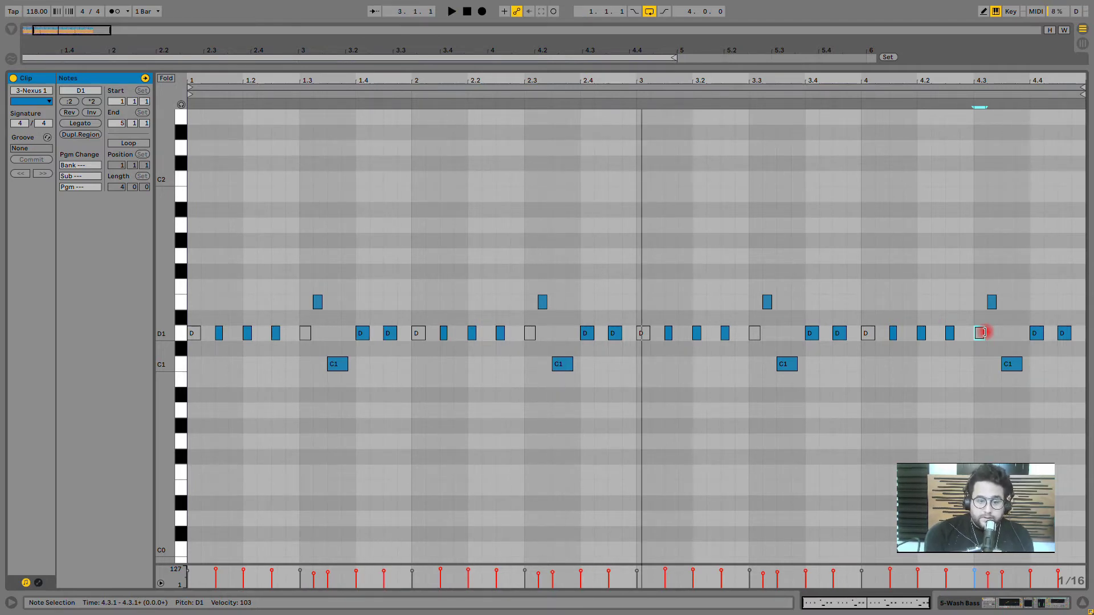
click(236, 95)
click(187, 249)
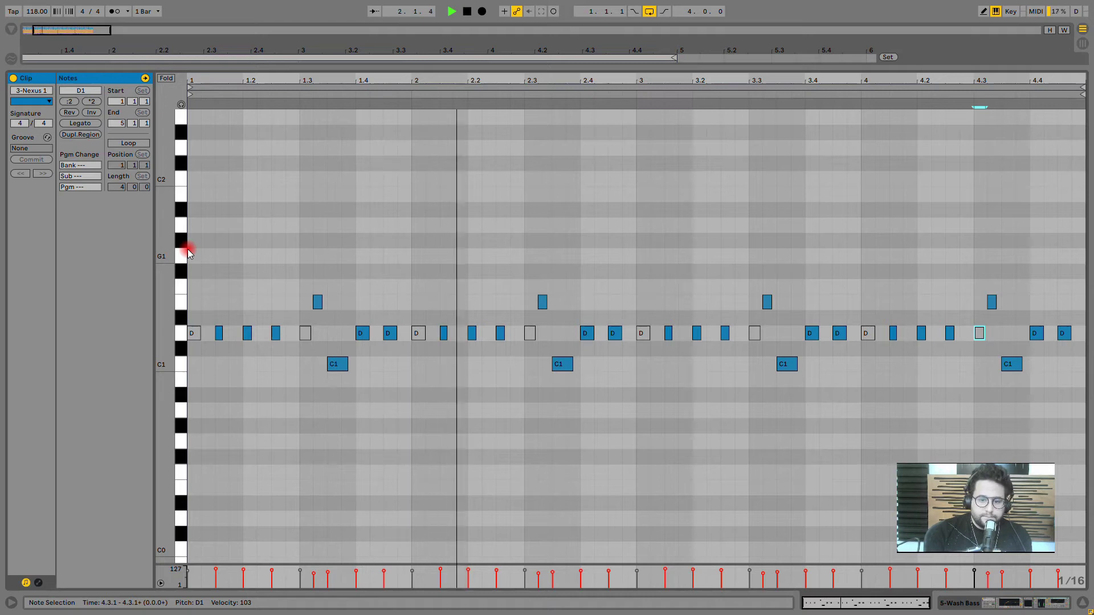
Step: Reactivate the D1 bass notes on beats 1 and 3 of all four bars and play the restored bassline with the kick
click(192, 334)
key(space)
click(304, 333)
click(418, 333)
click(520, 333)
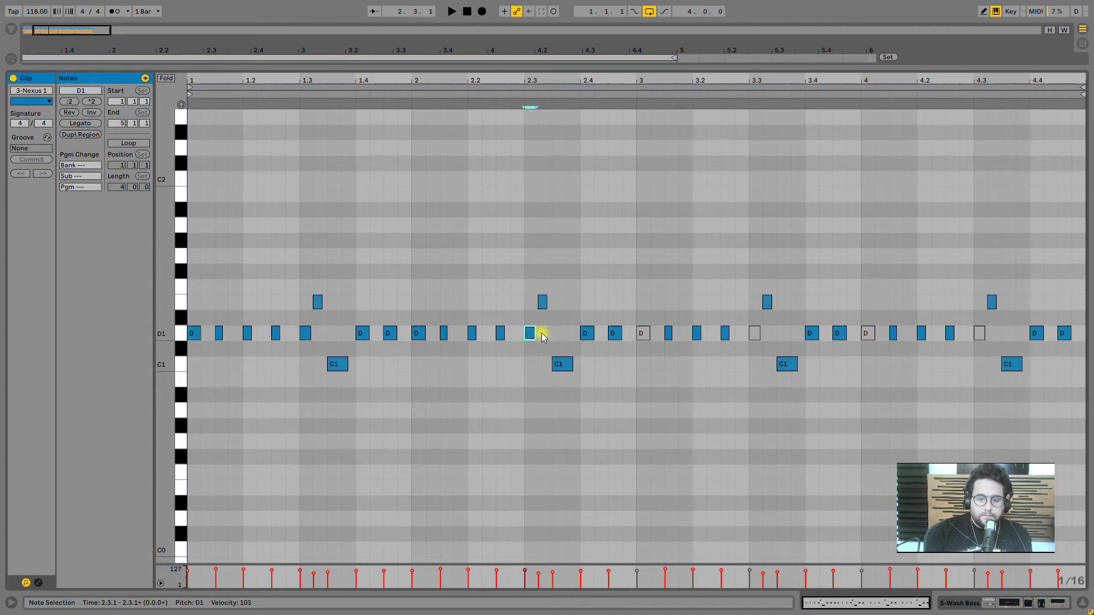
click(755, 333)
click(971, 334)
click(868, 333)
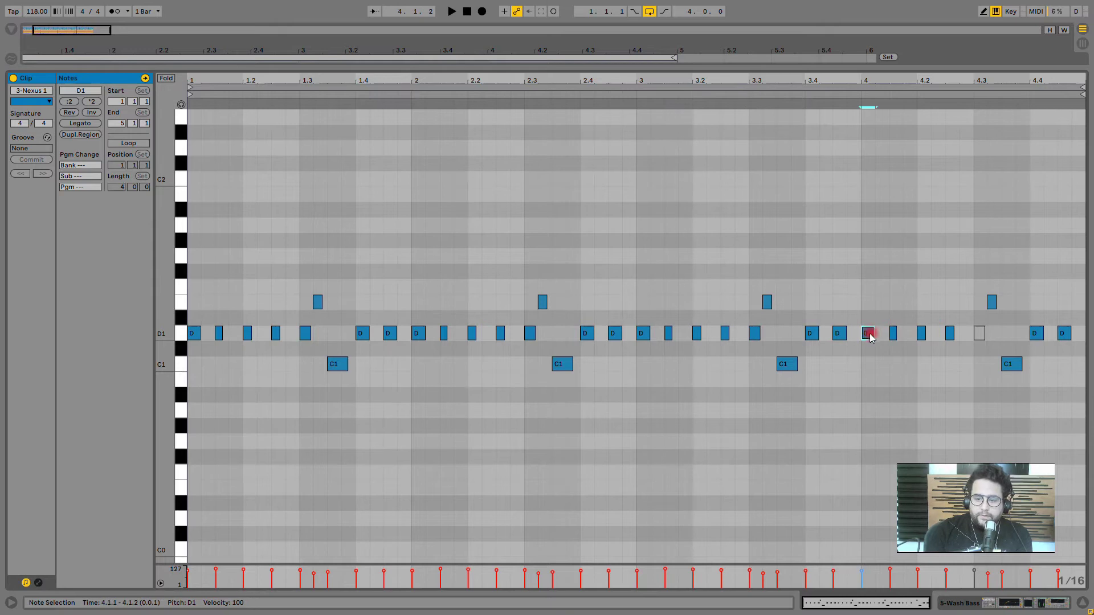
click(980, 334)
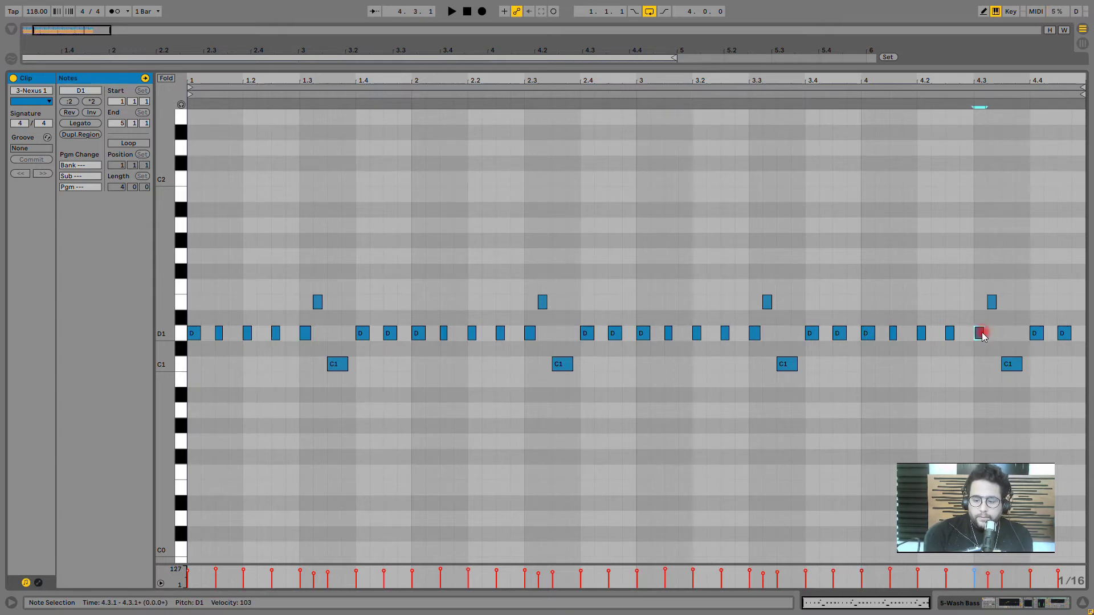
key(space)
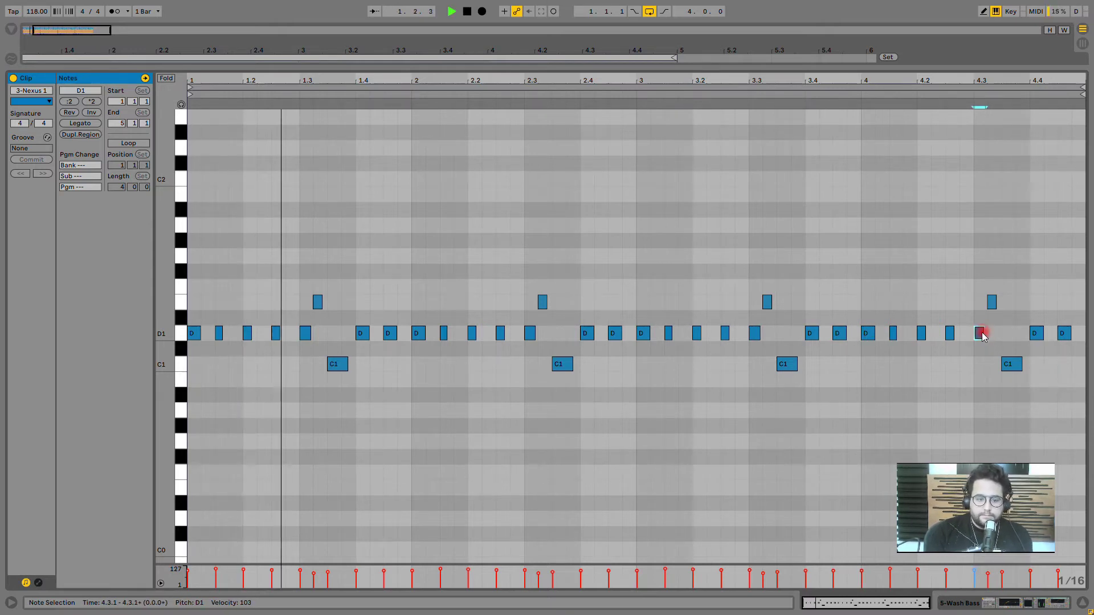
key(space)
Step: Show the Wash Bass track's devices and inspect its Kickstart plug-in's ducking curve while the loop plays
click(1081, 604)
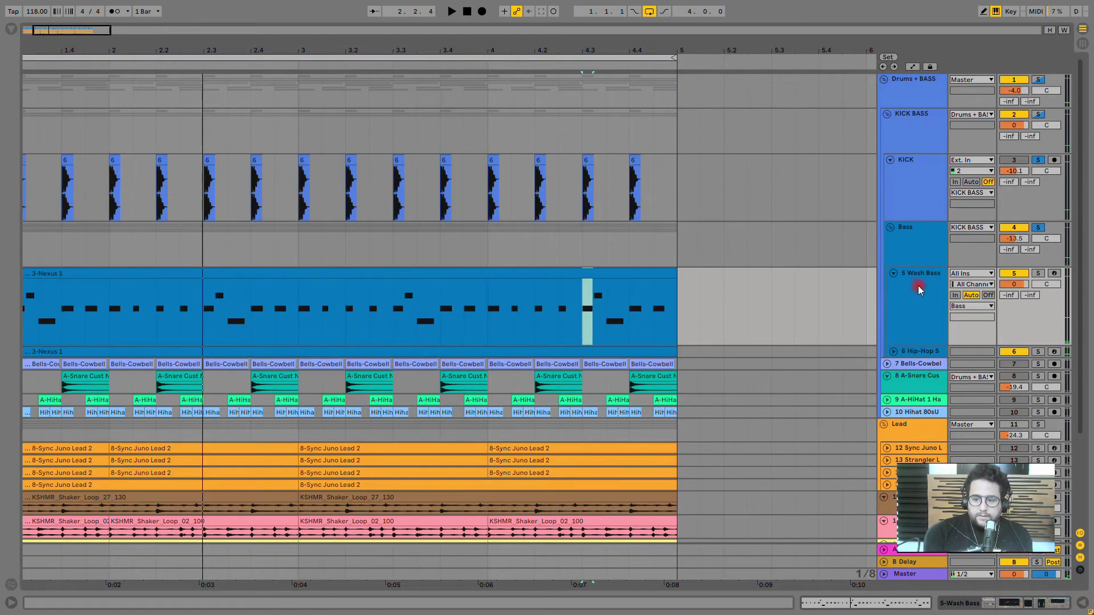
click(1032, 605)
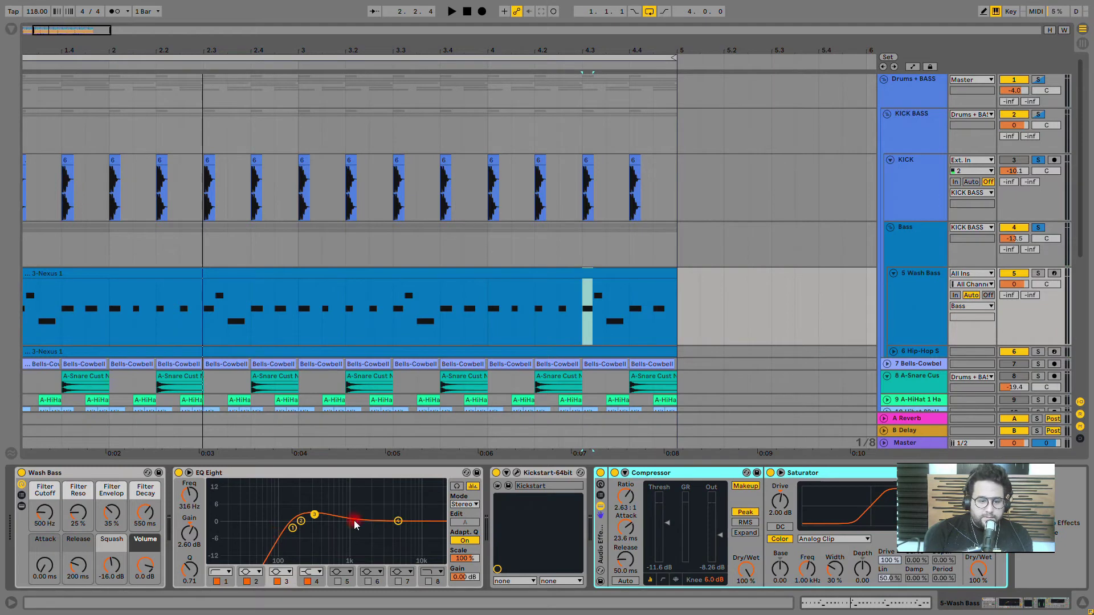
click(517, 474)
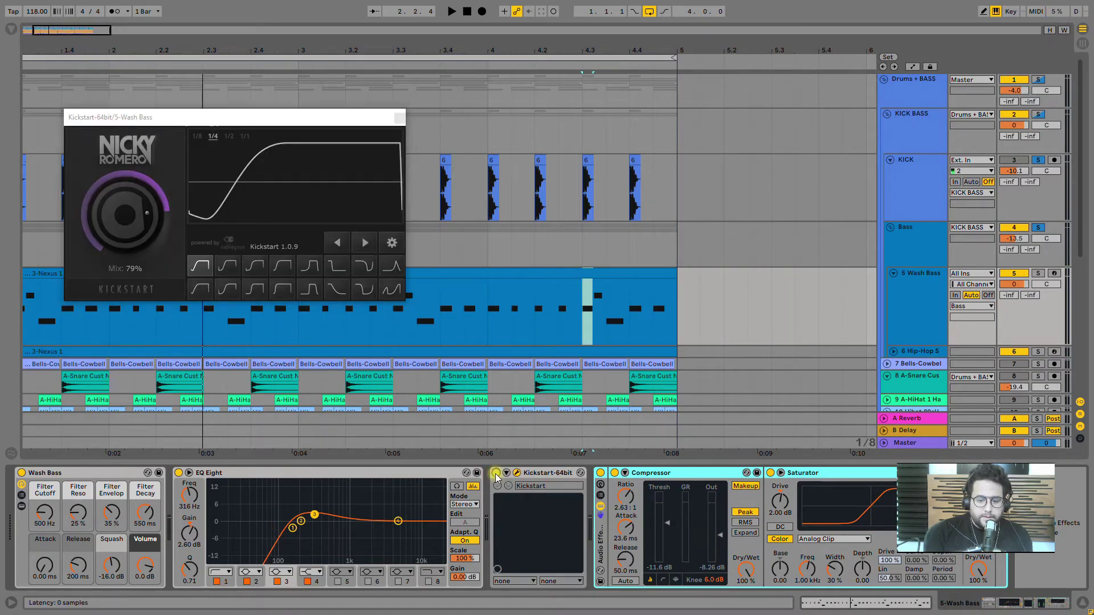
key(space)
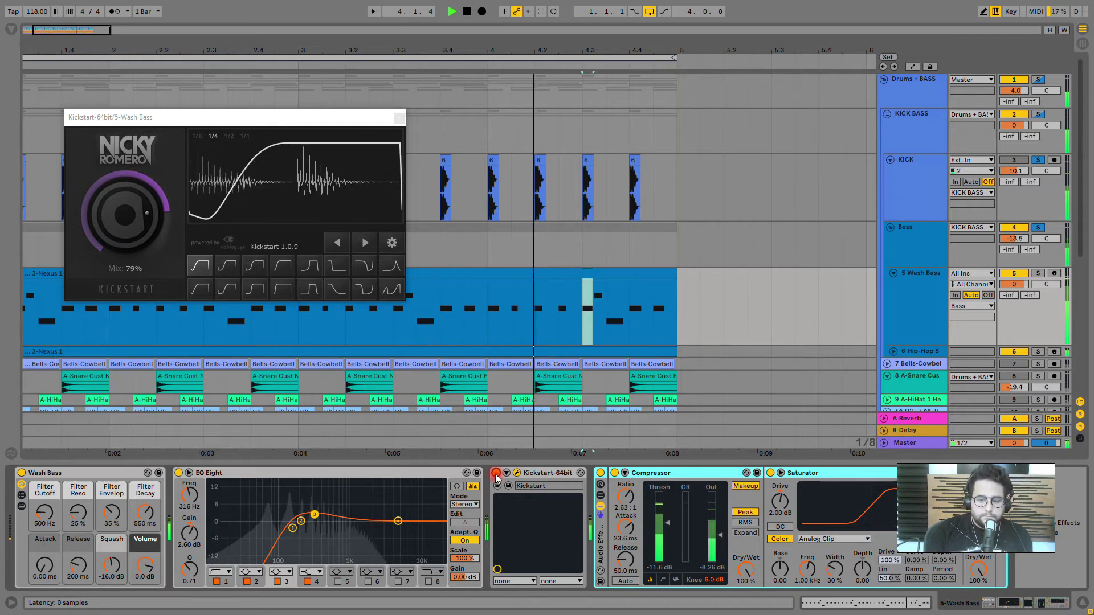
key(space)
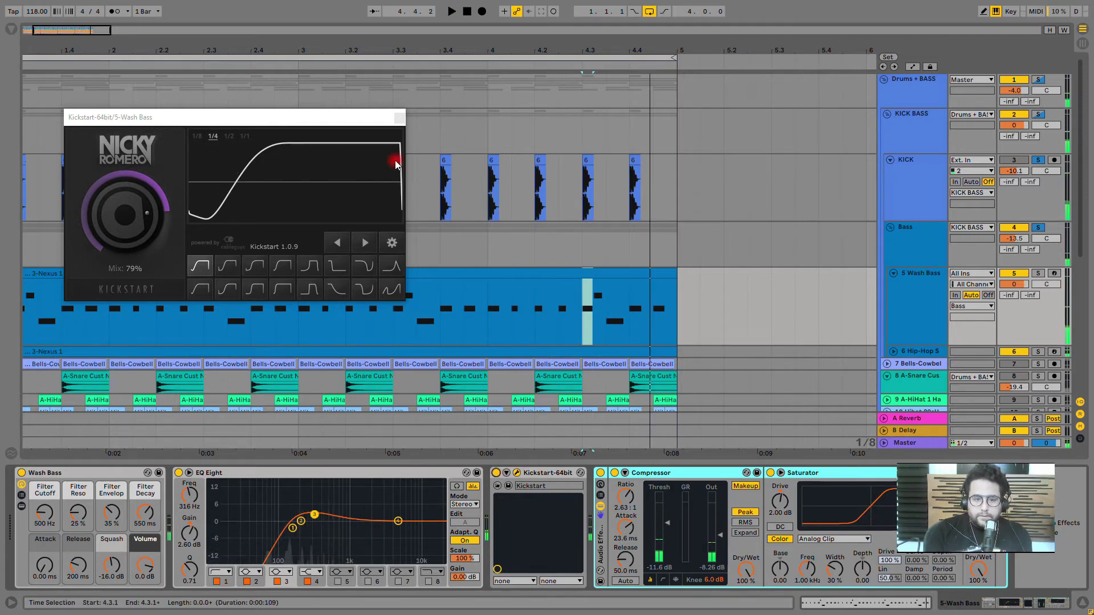
click(400, 118)
Step: Solo the Hip-Hop Sub Bass track and listen to it, adding the Wash Bass track to the solo
click(993, 353)
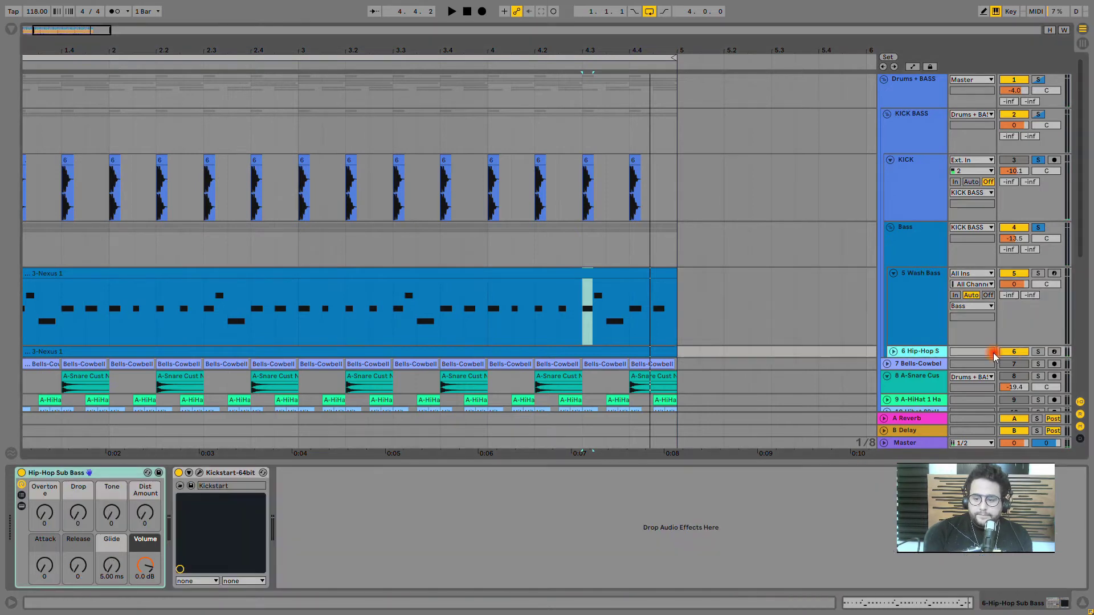
click(1038, 352)
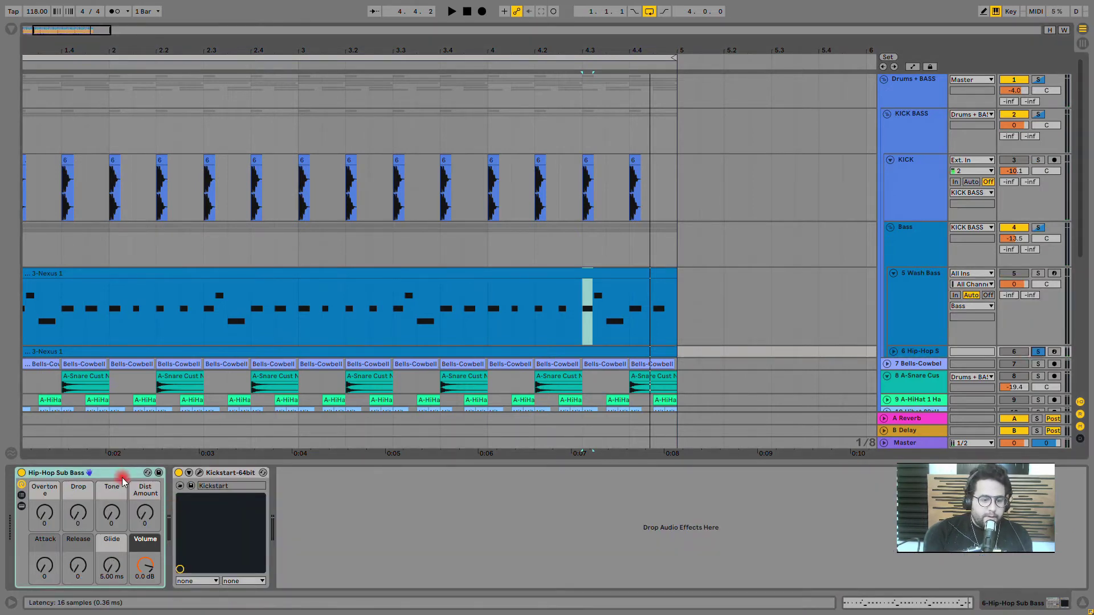
key(space)
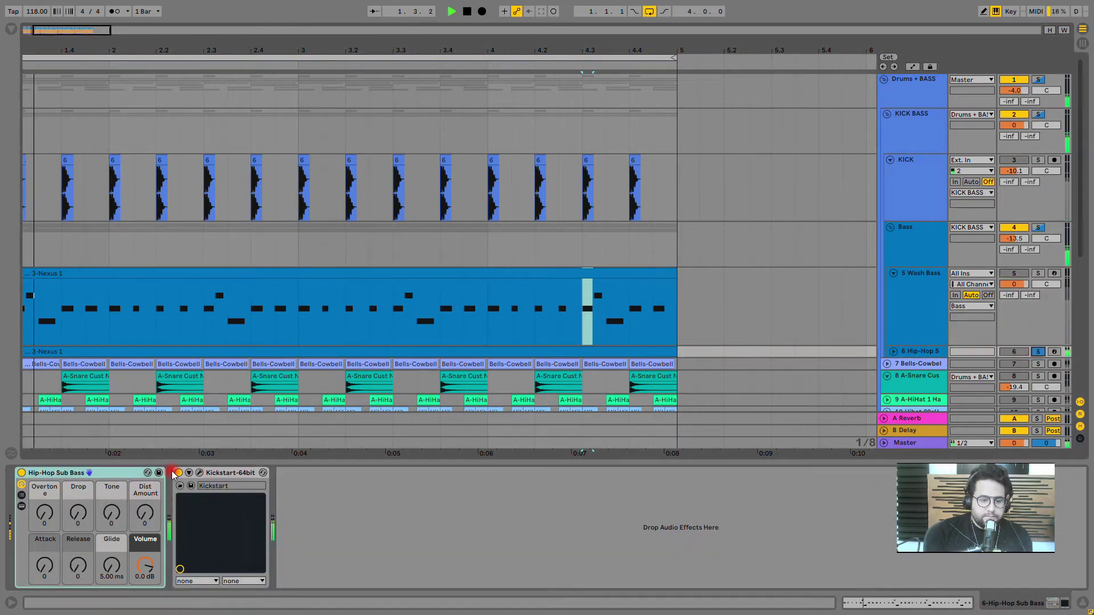
click(1037, 273)
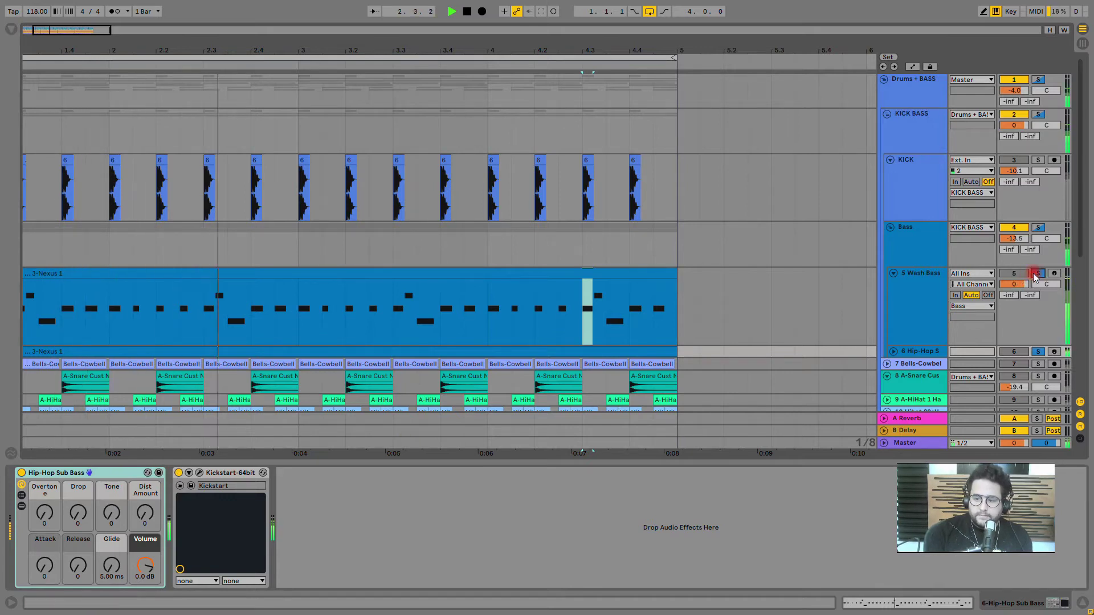
Step: Listen to the Drums + BASS group soloed, adding a solo on the KICK BASS group during playback
click(1039, 79)
click(922, 229)
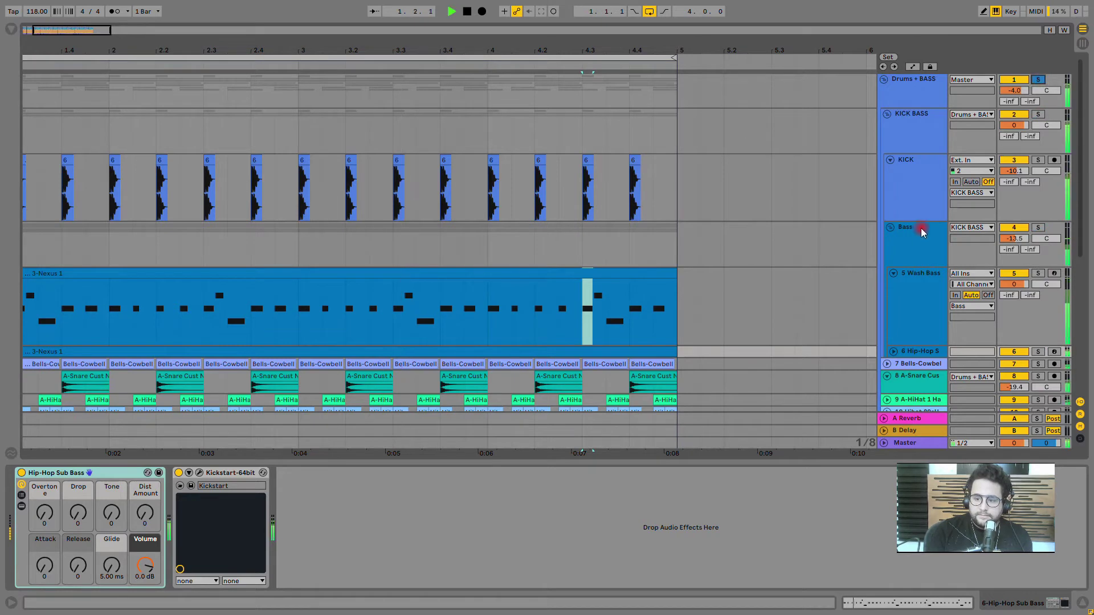
click(1037, 114)
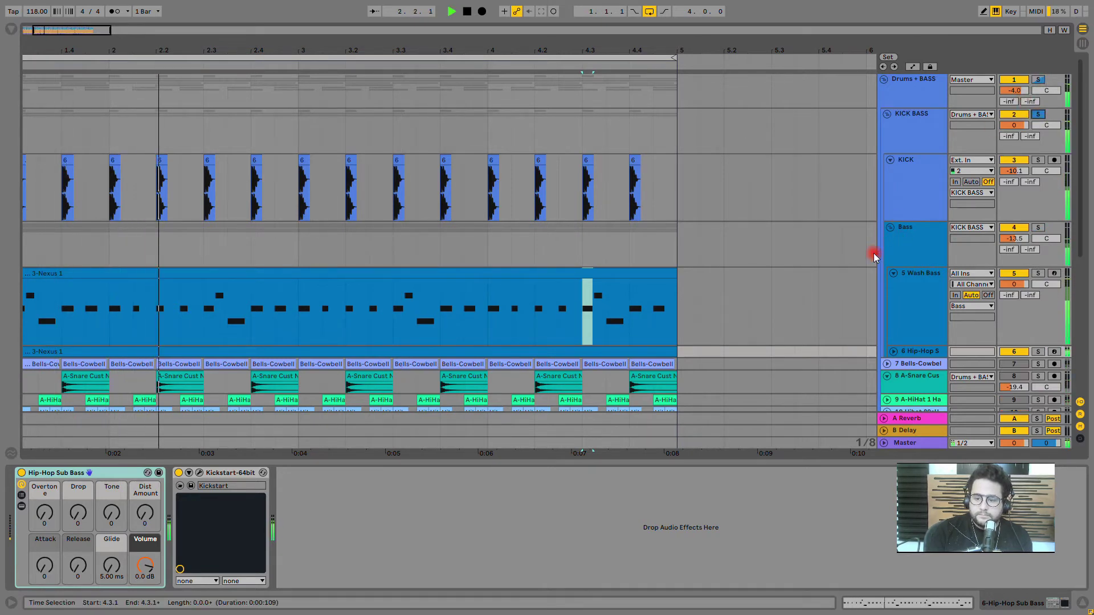
scroll(901, 309, down, 2)
scroll(900, 309, down, 2)
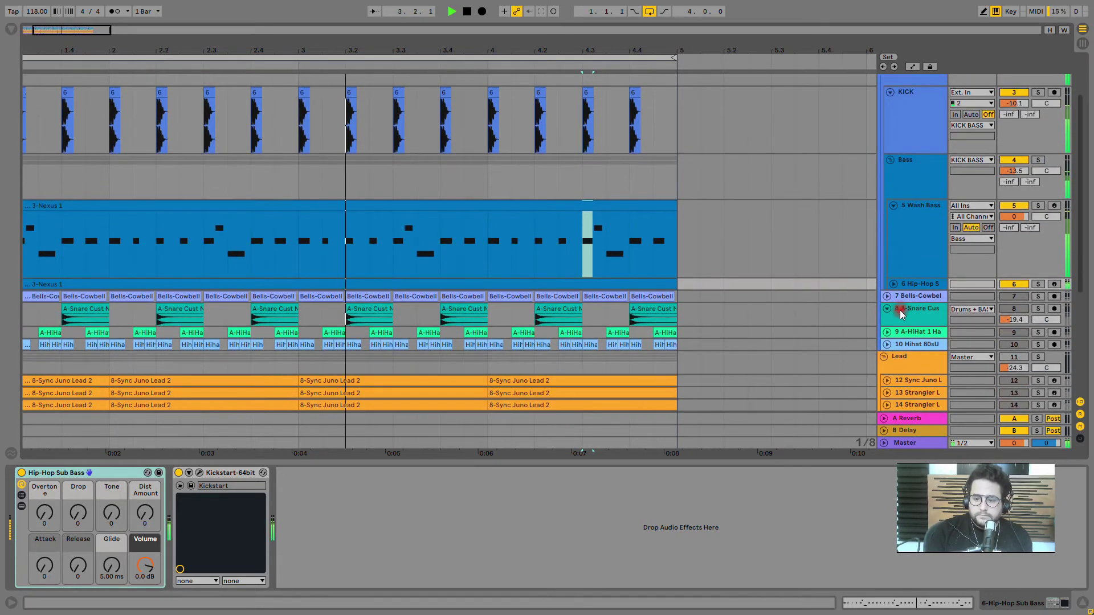
key(space)
Step: Solo the A-Snare Cust track and show its effect chain
click(1038, 308)
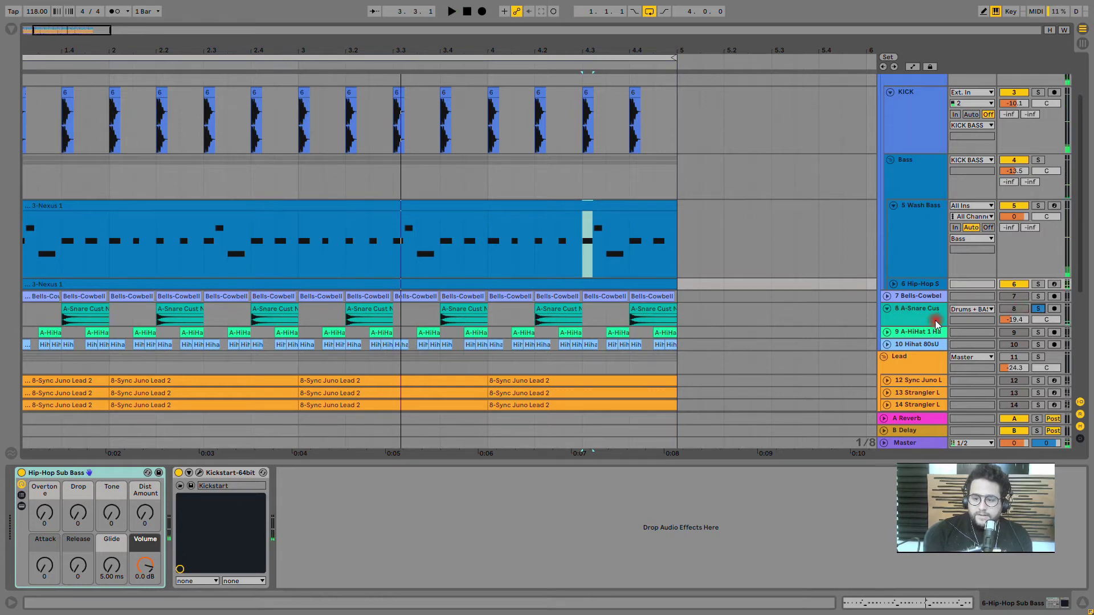
click(935, 320)
click(511, 481)
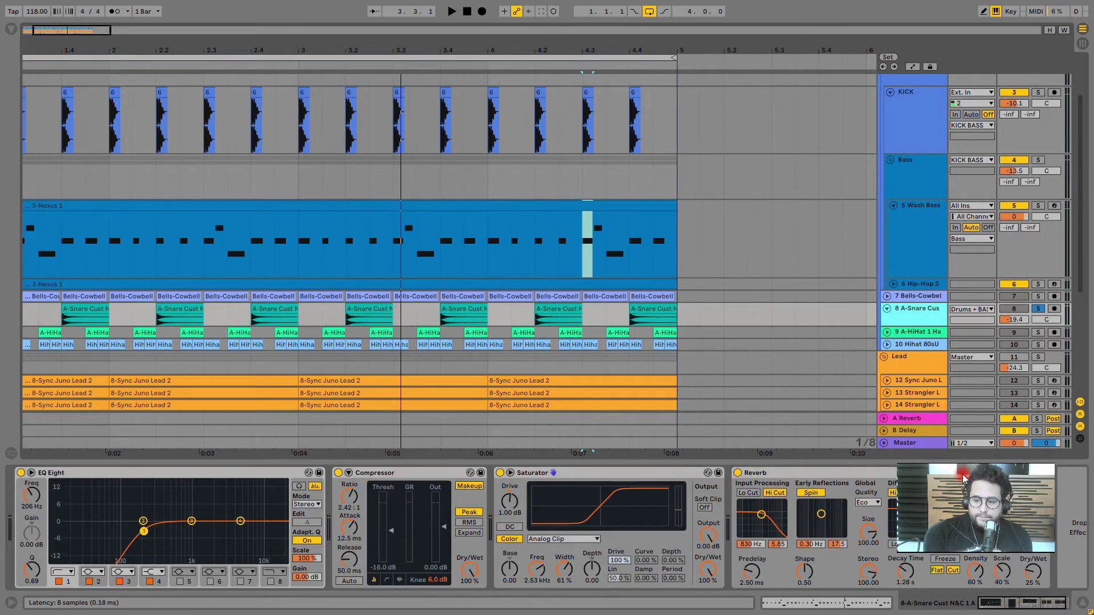
click(872, 320)
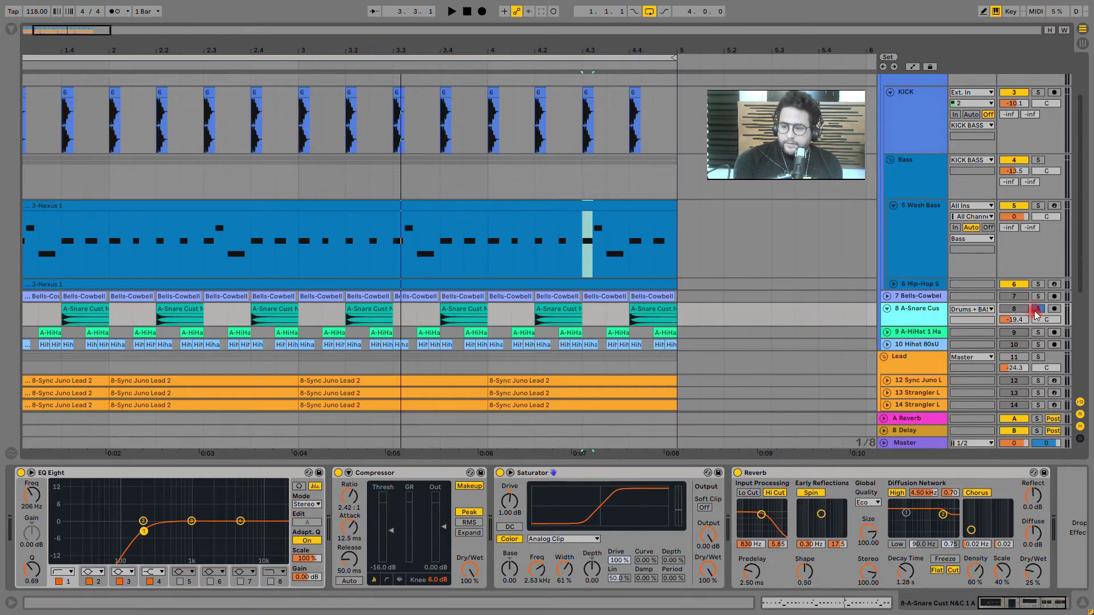
Step: Play the soloed snare and compare it with its Reverb bypassed, leaving the Reverb switched on
click(1038, 309)
click(1037, 310)
key(space)
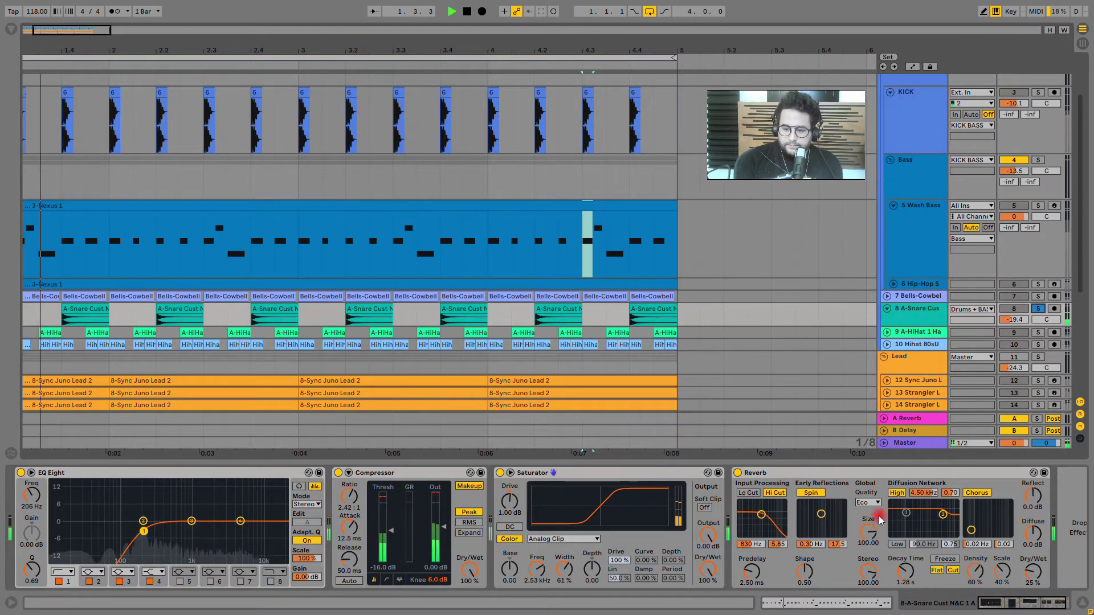
click(737, 473)
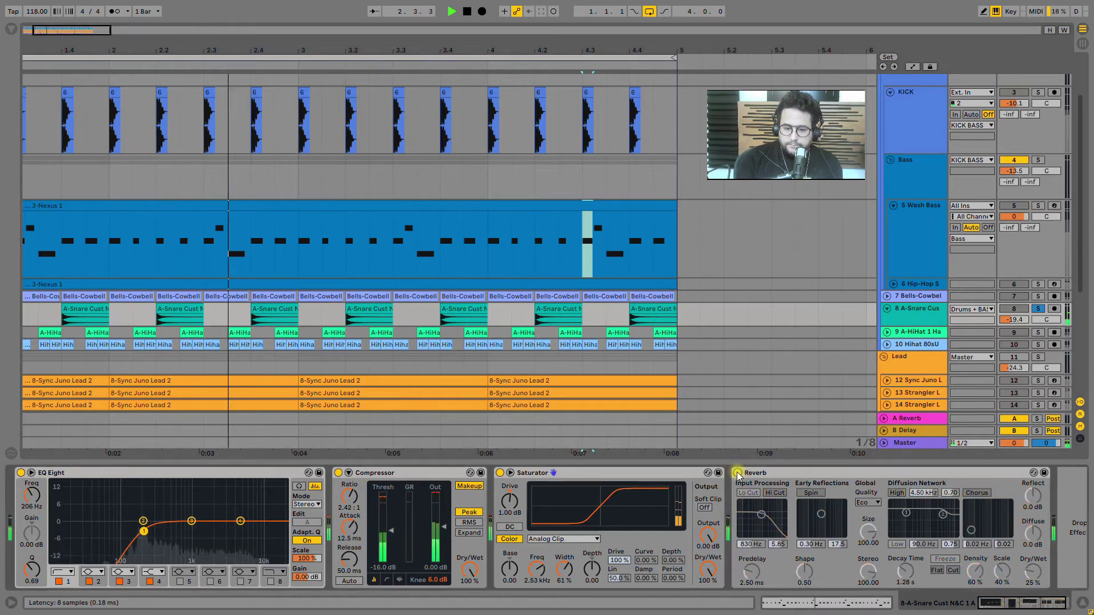
click(738, 473)
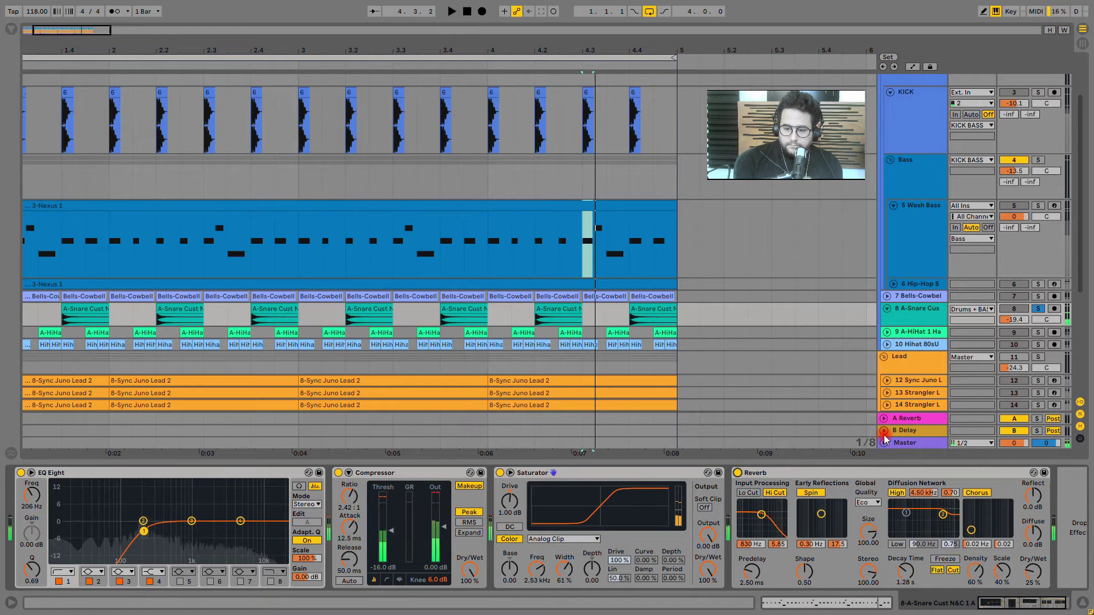
Step: Turn on the metronome and play the soloed snare against it
click(112, 14)
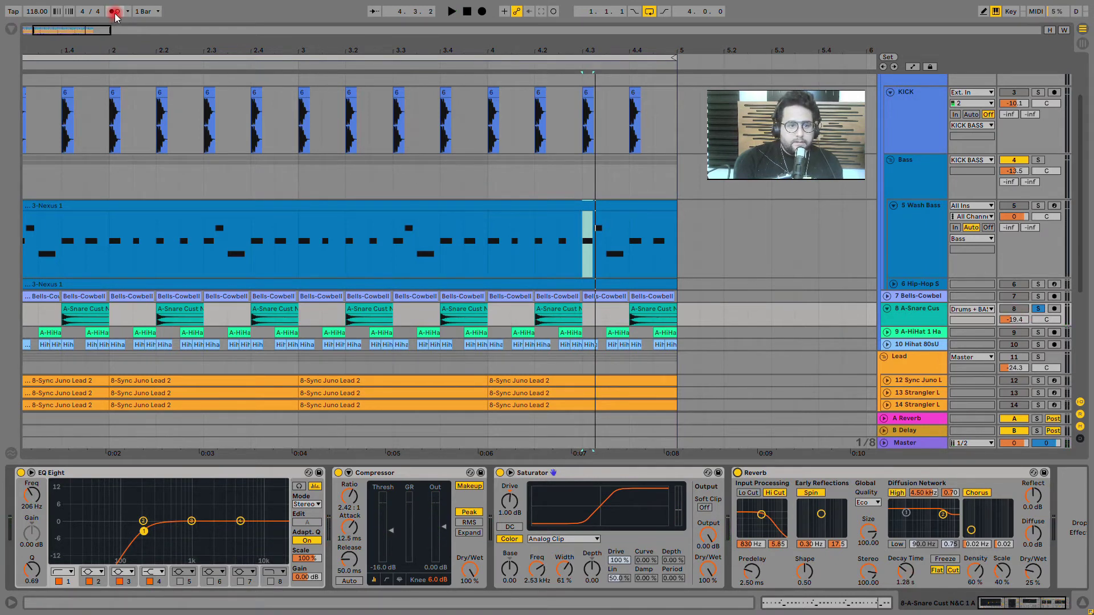
click(132, 219)
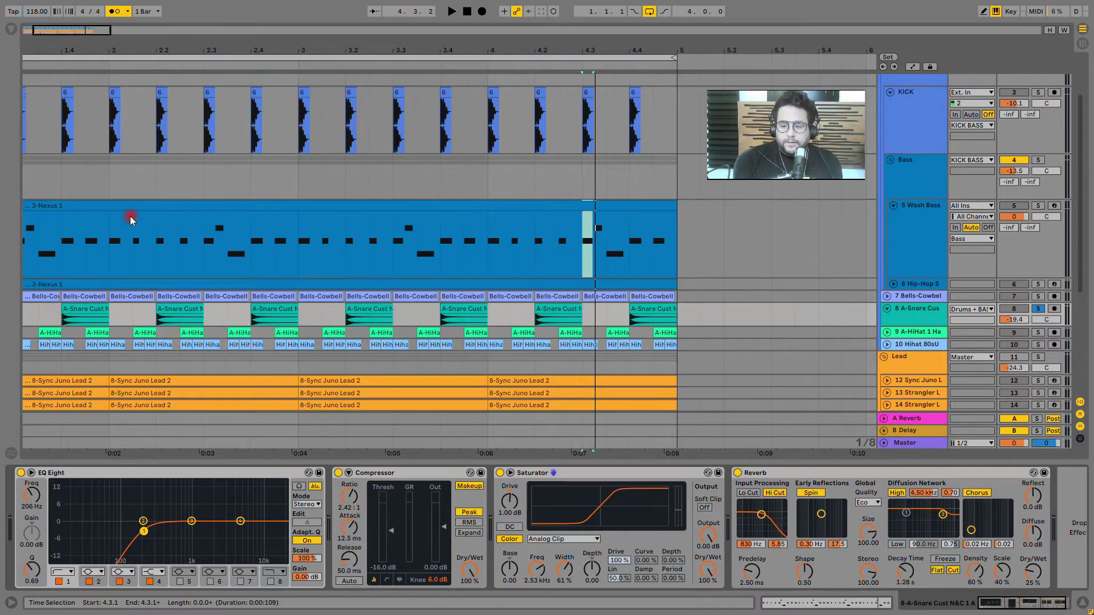
click(930, 560)
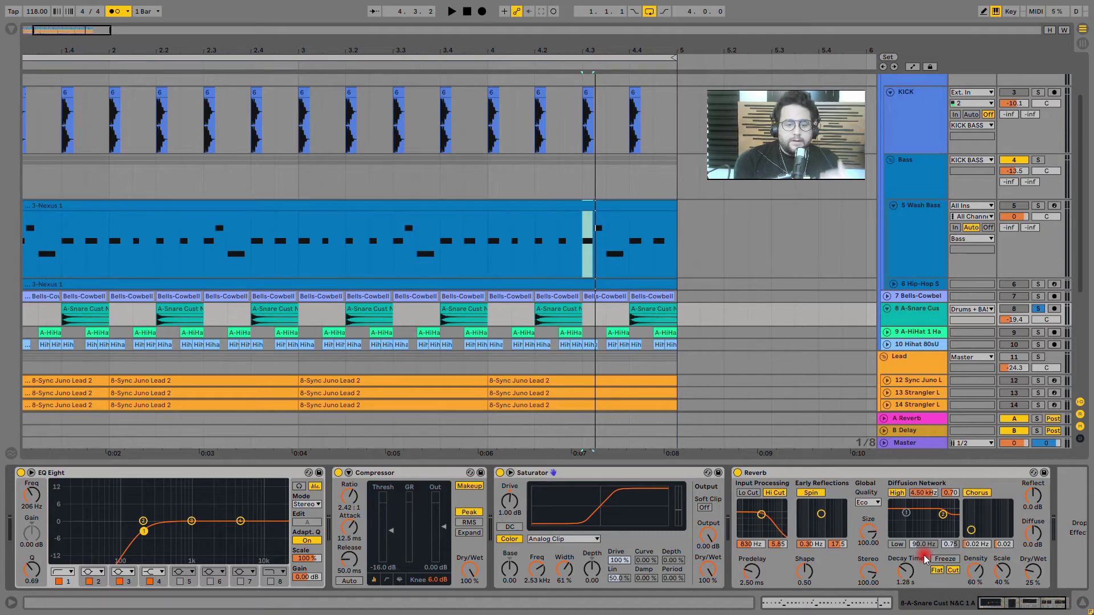
key(space)
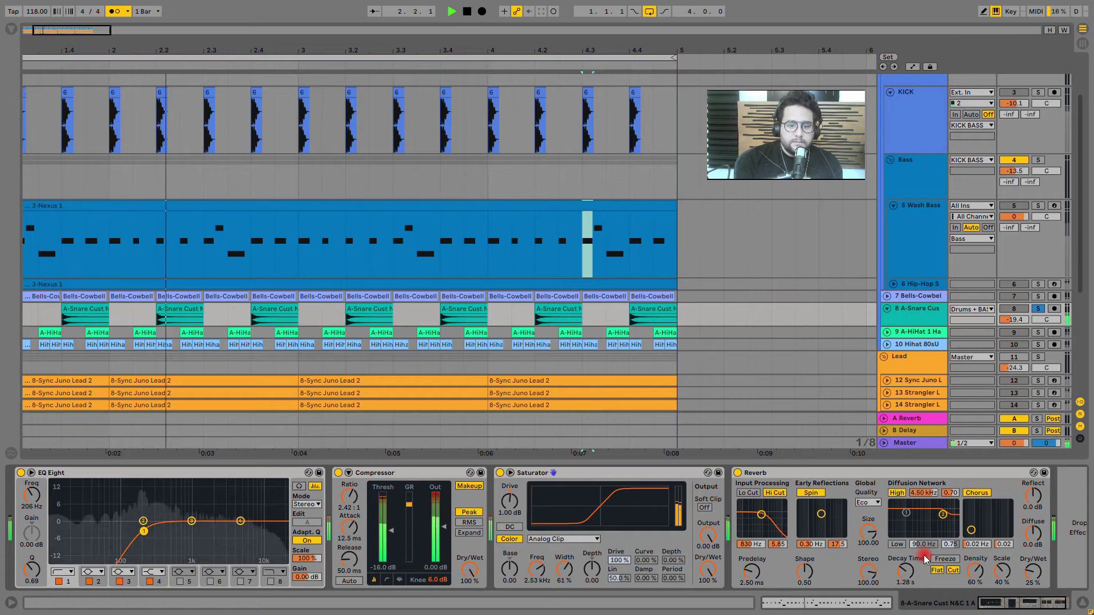
key(space)
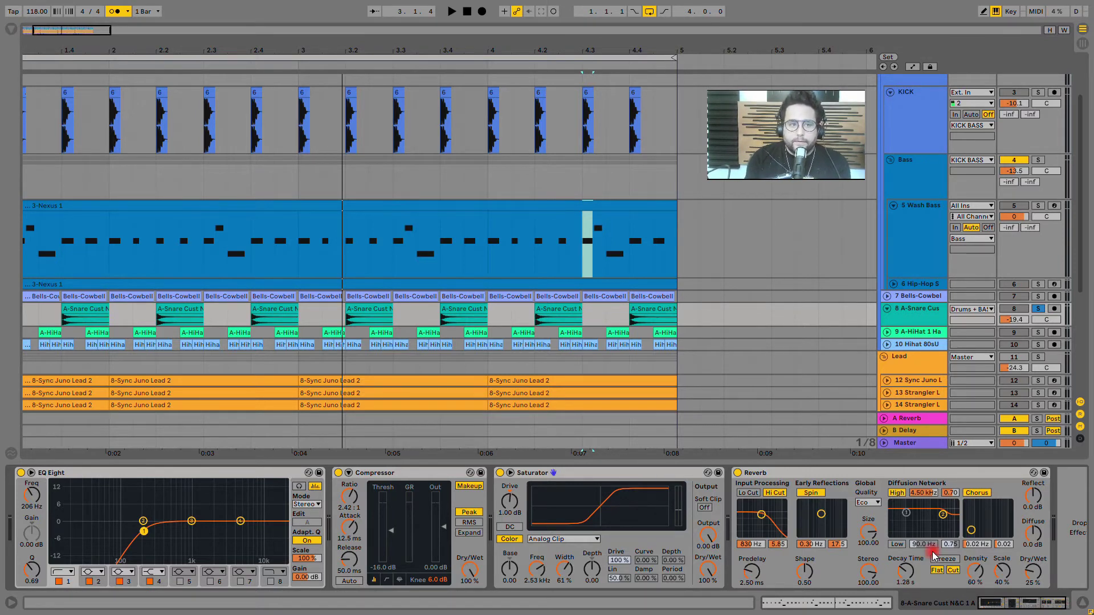
Step: Move the solo from the snare to the A-HiHat 1 Half Open track, show its devices and play it
click(1036, 310)
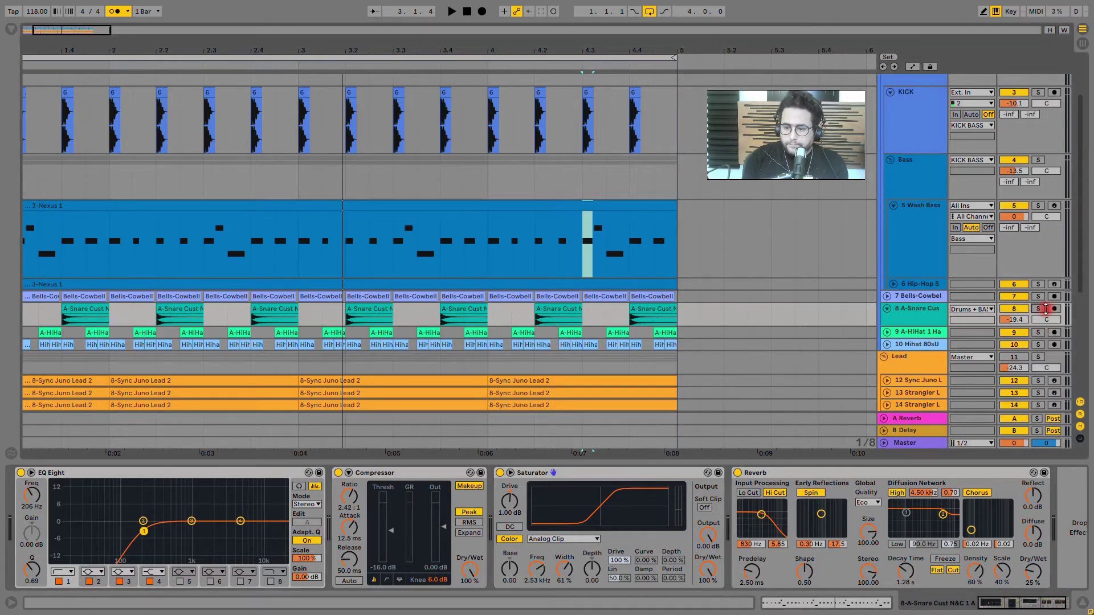
click(1037, 332)
click(925, 332)
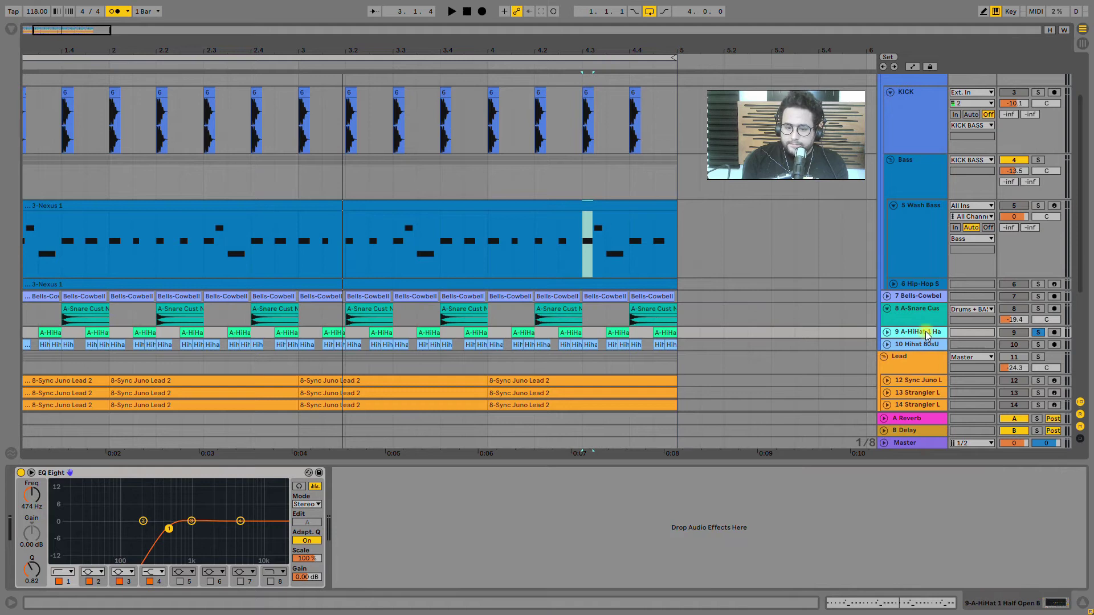
key(space)
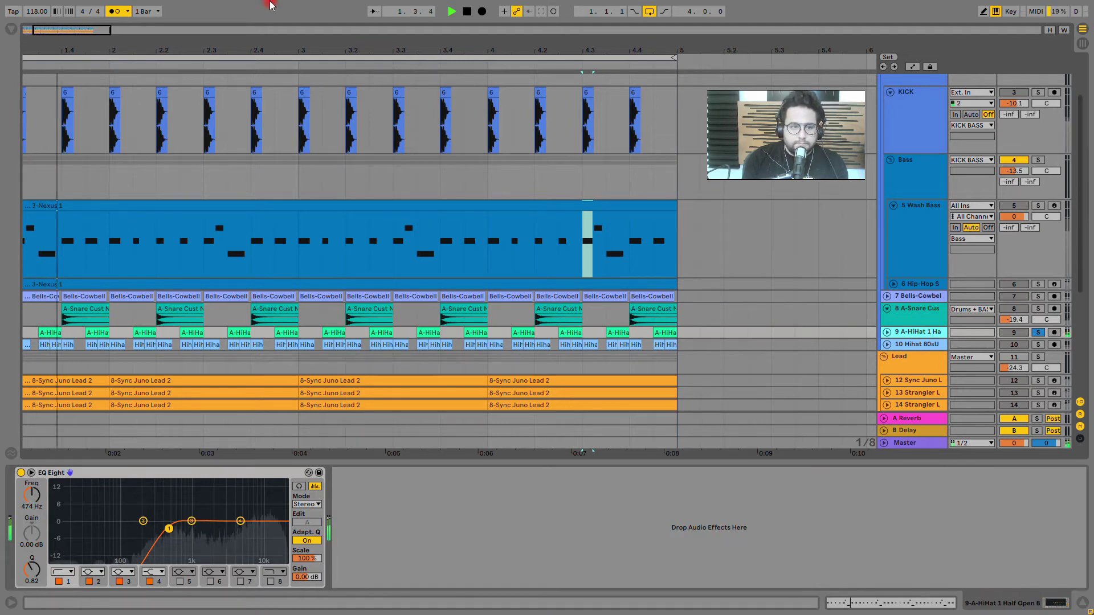
Step: Add the Hihat 80s track to the solo and enlarge both hi-hat tracks to show their waveforms
ctrl+click(1038, 344)
shift+click(937, 343)
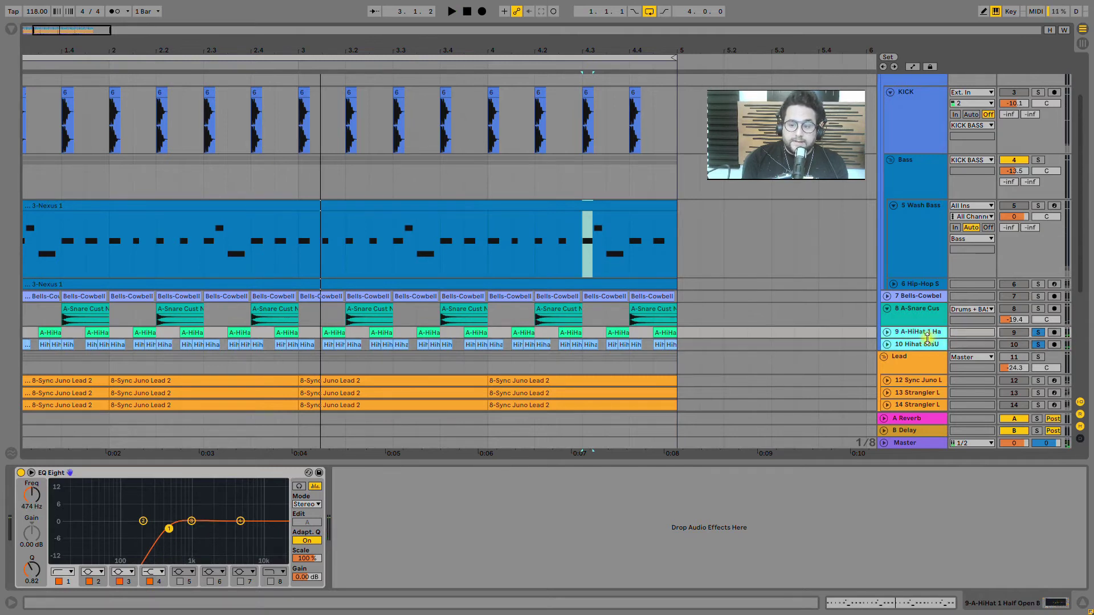
drag(927, 339, 926, 348)
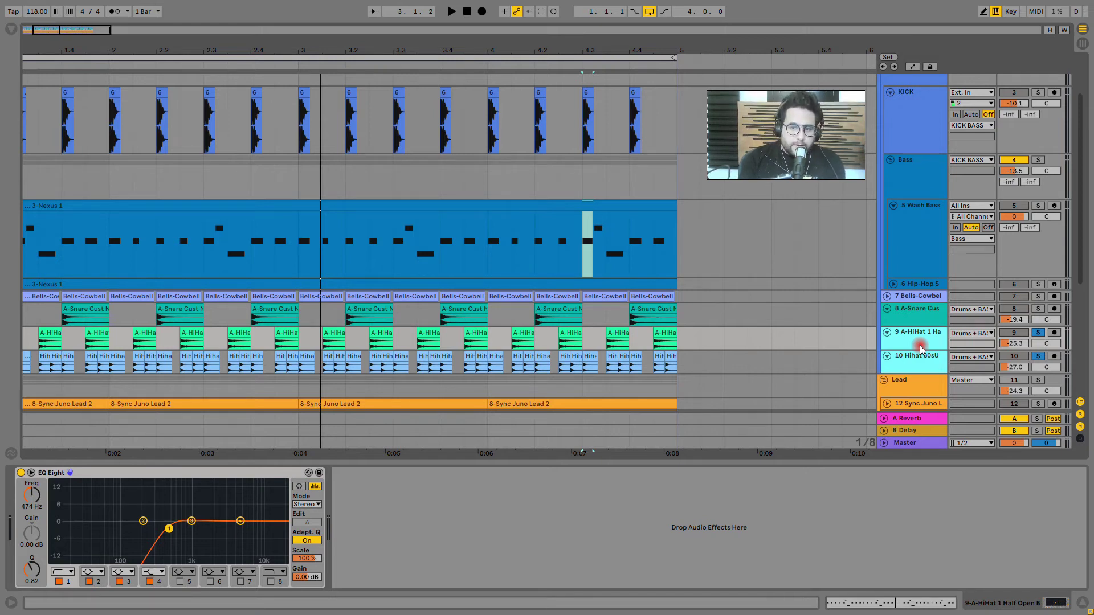
Step: Replace the hi-hat solos with a solo on the Drums + BASS group, mute the Bass group and play the drums
click(1037, 333)
scroll(1050, 107, up, 2)
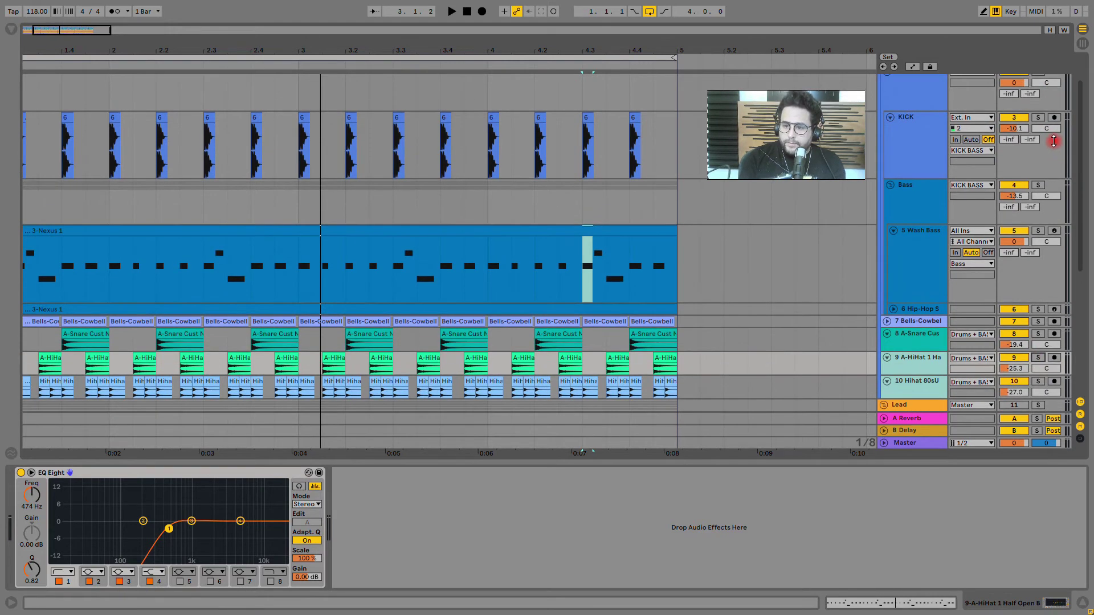
scroll(1041, 85, up, 2)
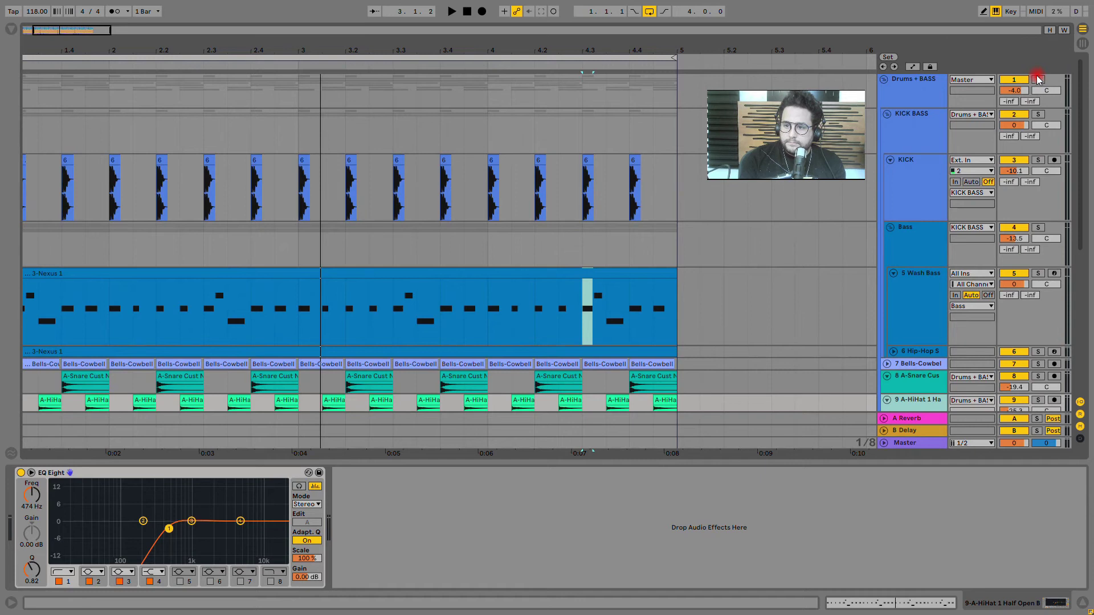
click(1022, 229)
key(space)
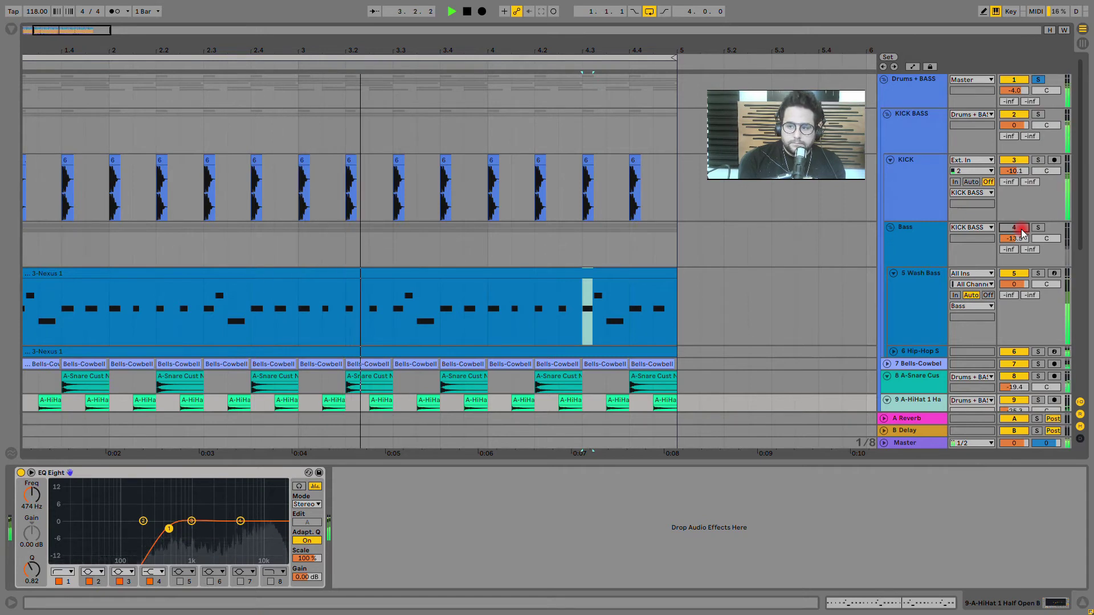
Step: Unmute the Bass group, listen to it with the soloed drums and stop playback
click(1020, 228)
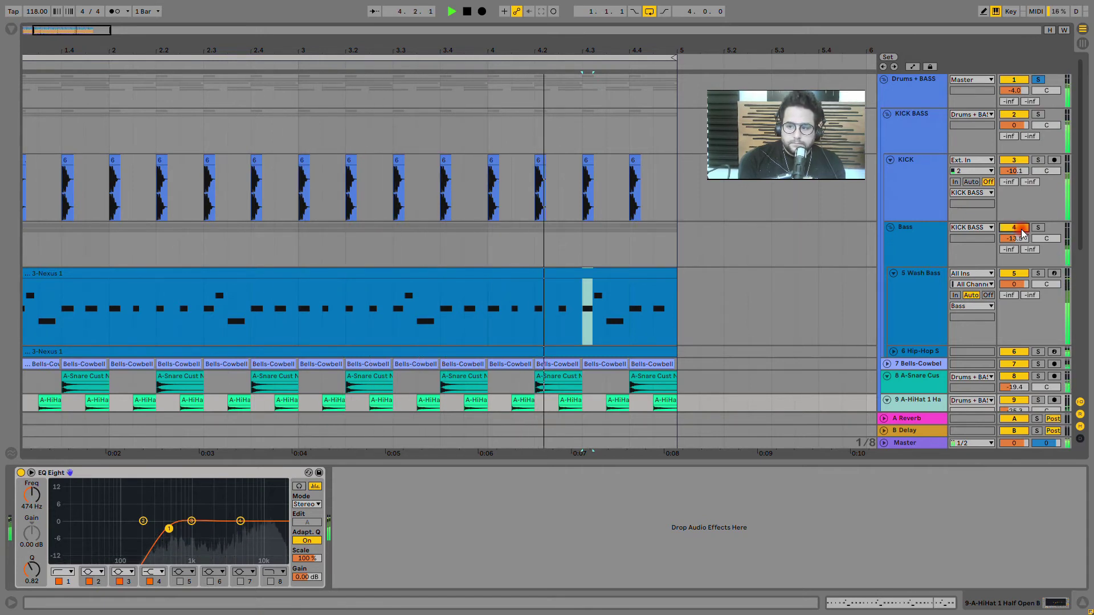
drag(1083, 188, 1082, 313)
key(space)
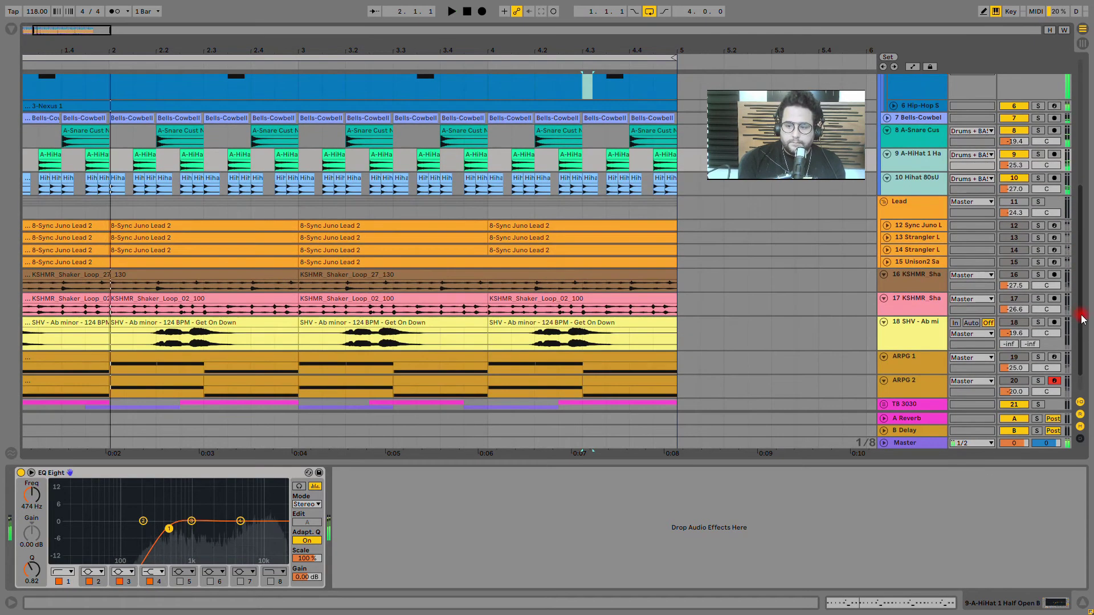
Step: Solo the KSHMR Shaker Loop 27 track instead of the Drums + BASS group, show its devices and play it
click(1037, 274)
click(915, 279)
key(space)
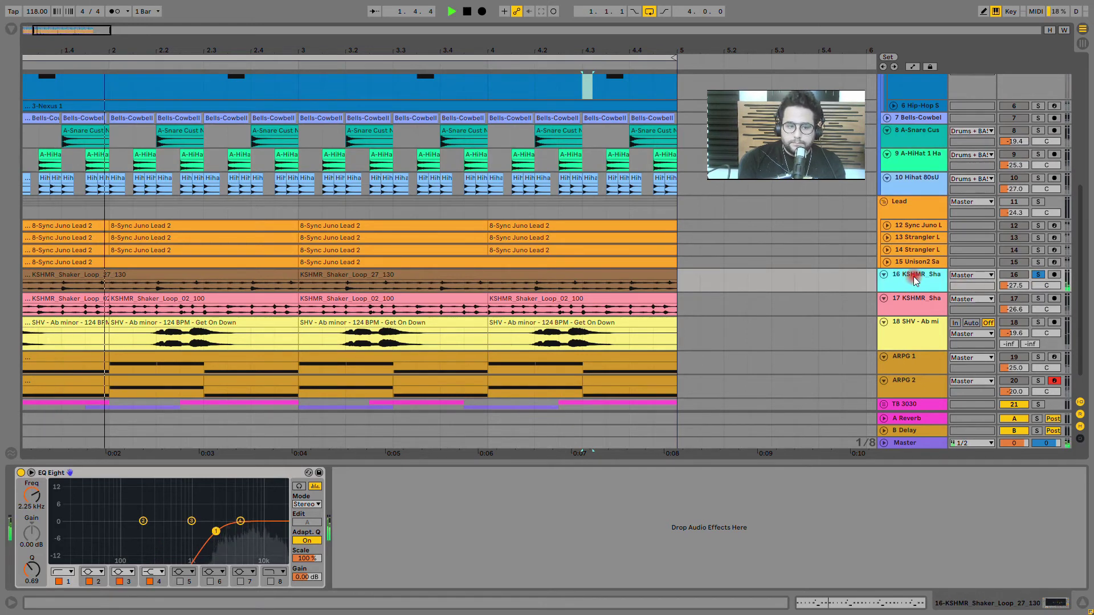
key(space)
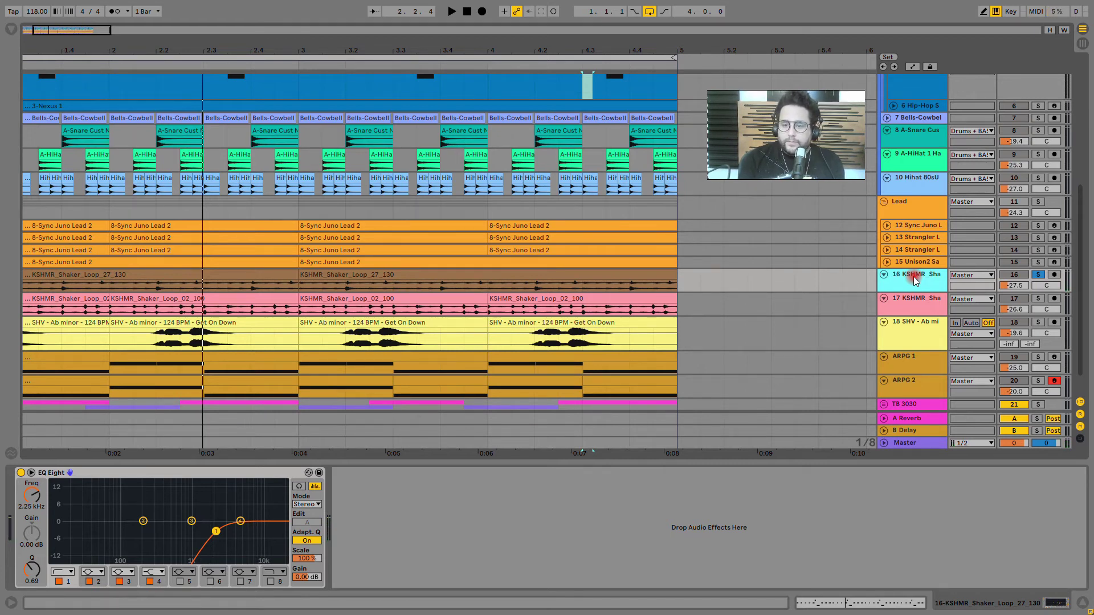
key(space)
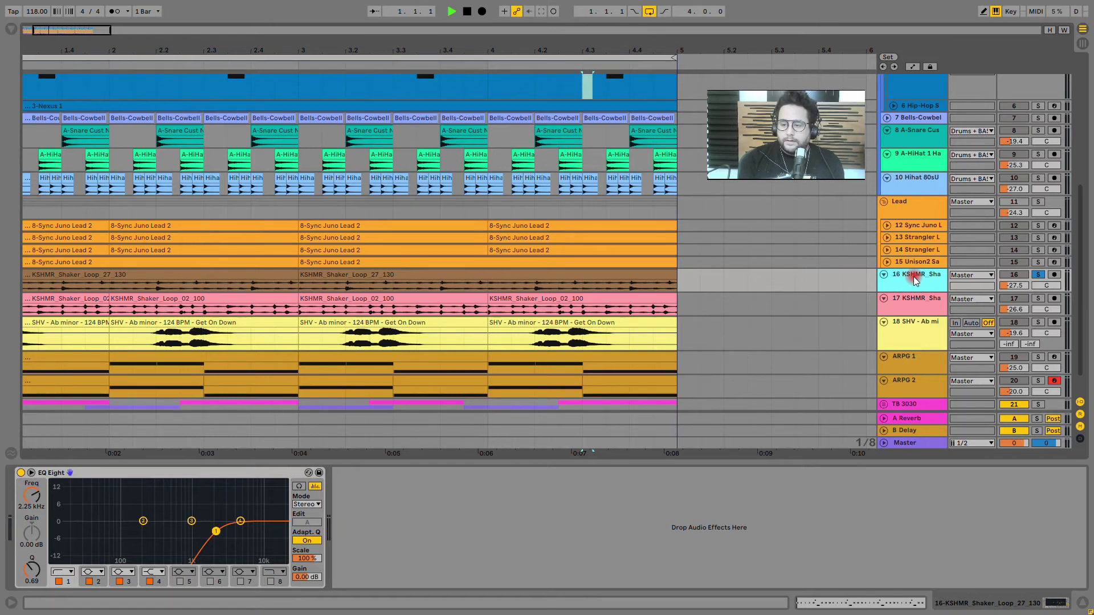
Step: Move the solo to the KSHMR Shaker Loop 02 track and play it
click(1037, 298)
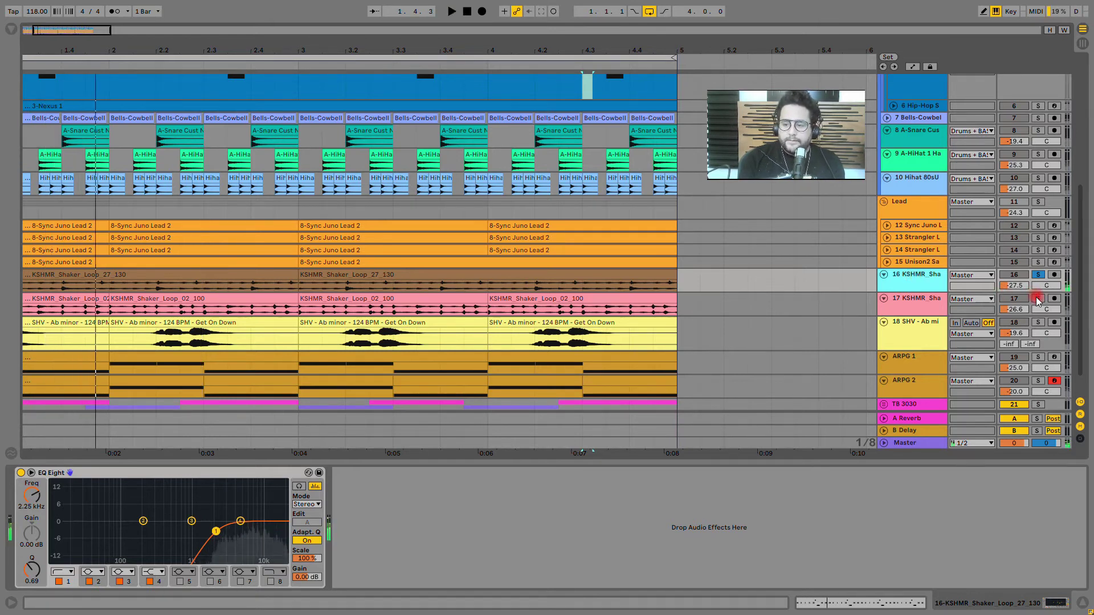
click(971, 274)
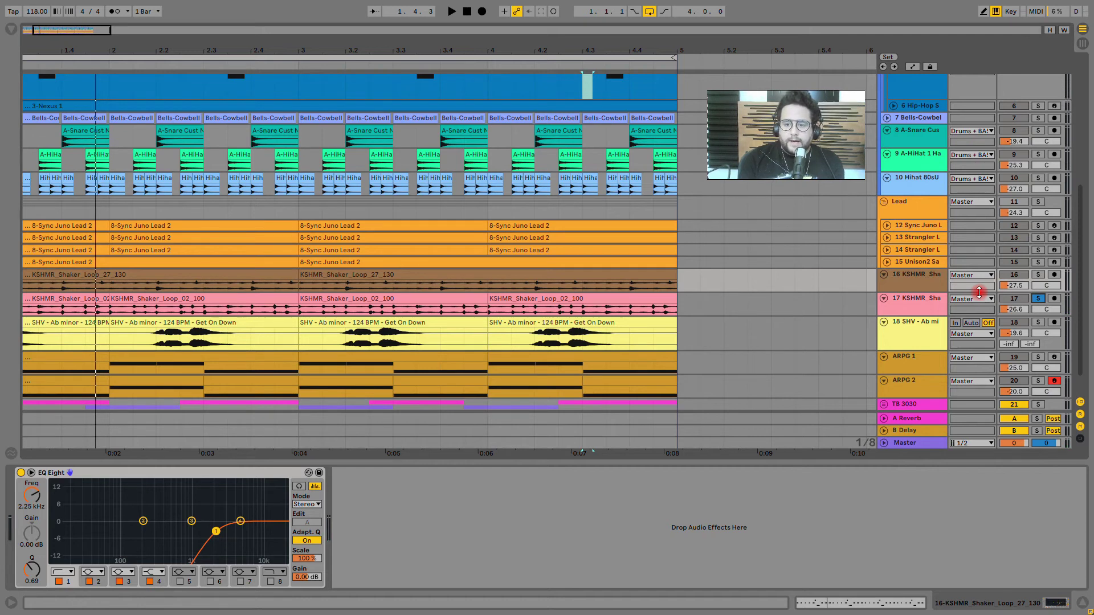
key(space)
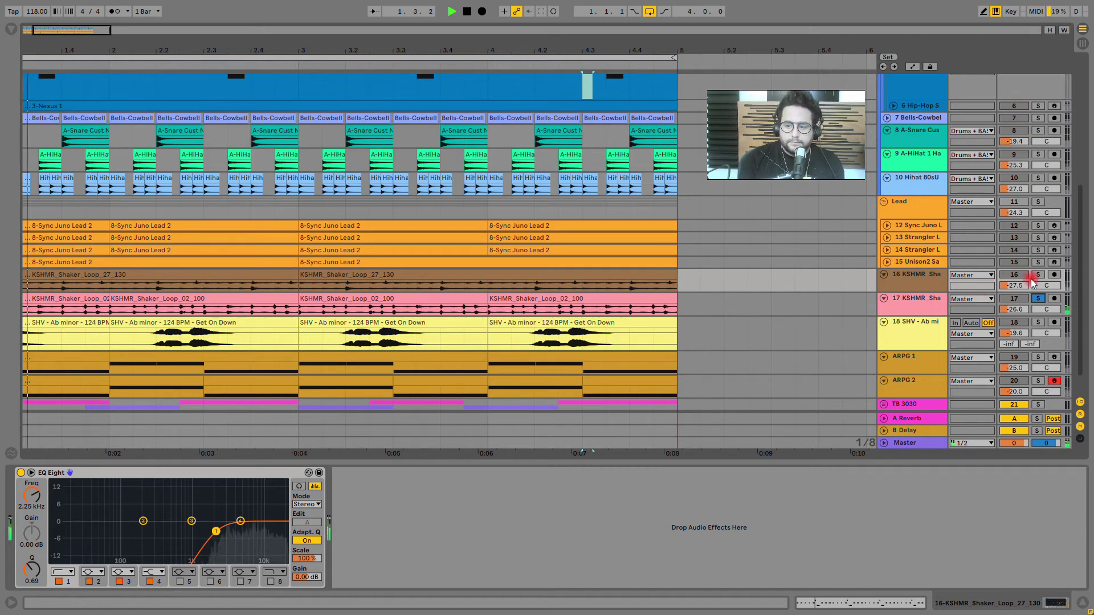
Step: Add the Drums + BASS group to the solo alongside both KSHMR shaker tracks during playback
scroll(1036, 289, up, 1)
scroll(1036, 290, up, 5)
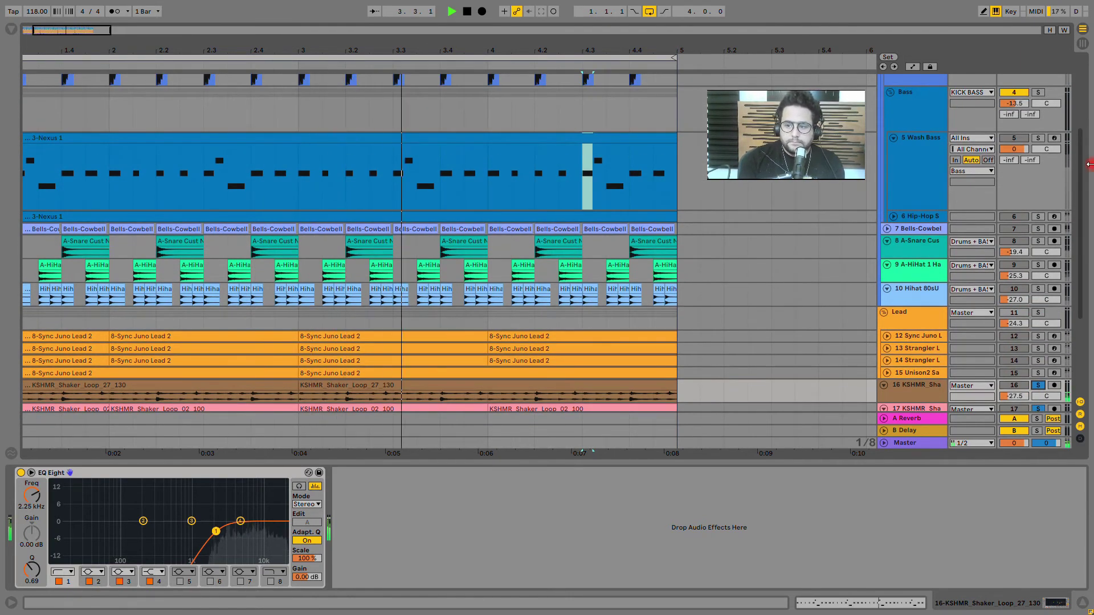
scroll(1082, 165, up, 8)
click(1040, 80)
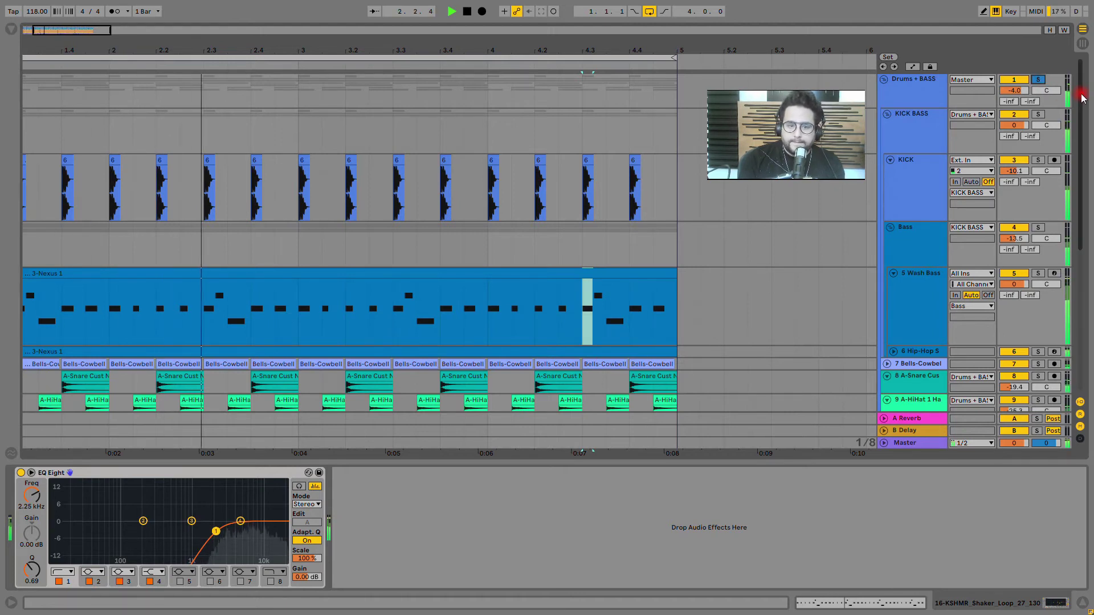
Step: Solo only the SHV Get On Down vocal track, show its devices and stop playback
drag(1082, 97, 1084, 252)
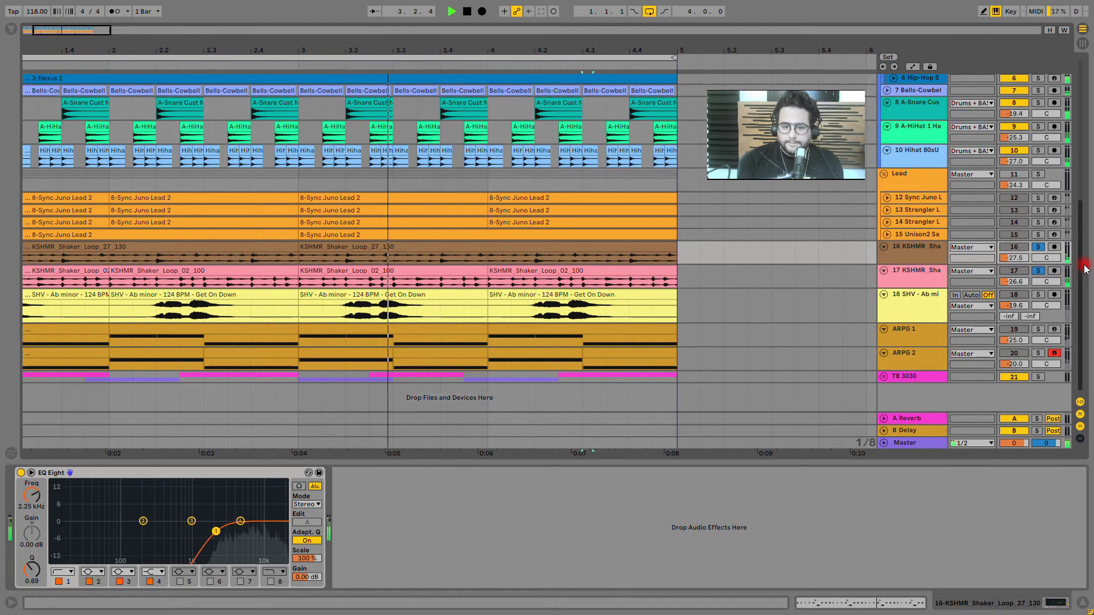
click(1038, 295)
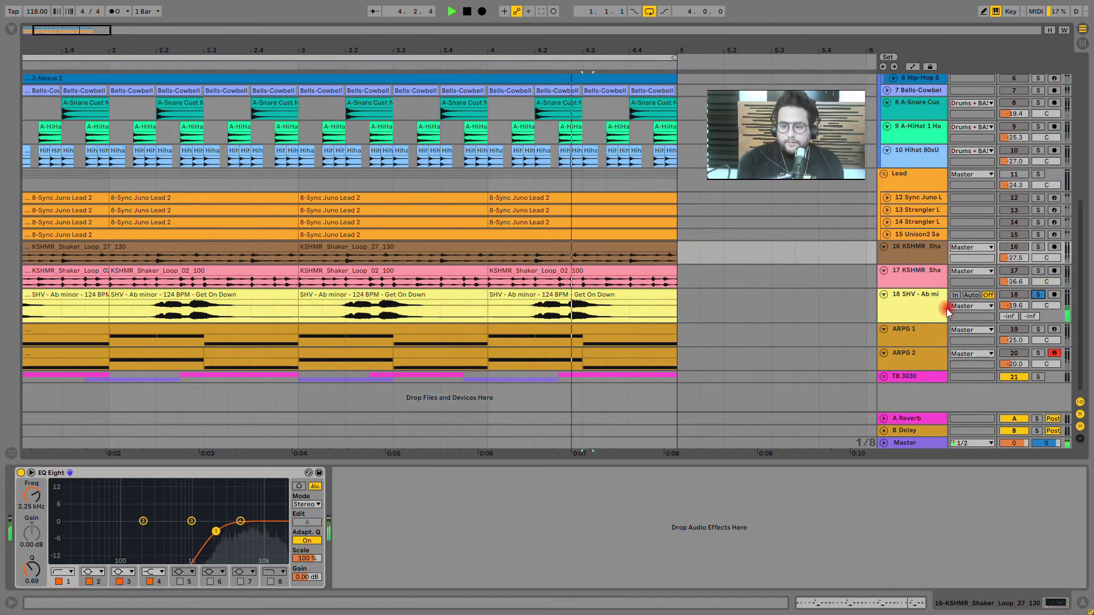
click(949, 313)
key(space)
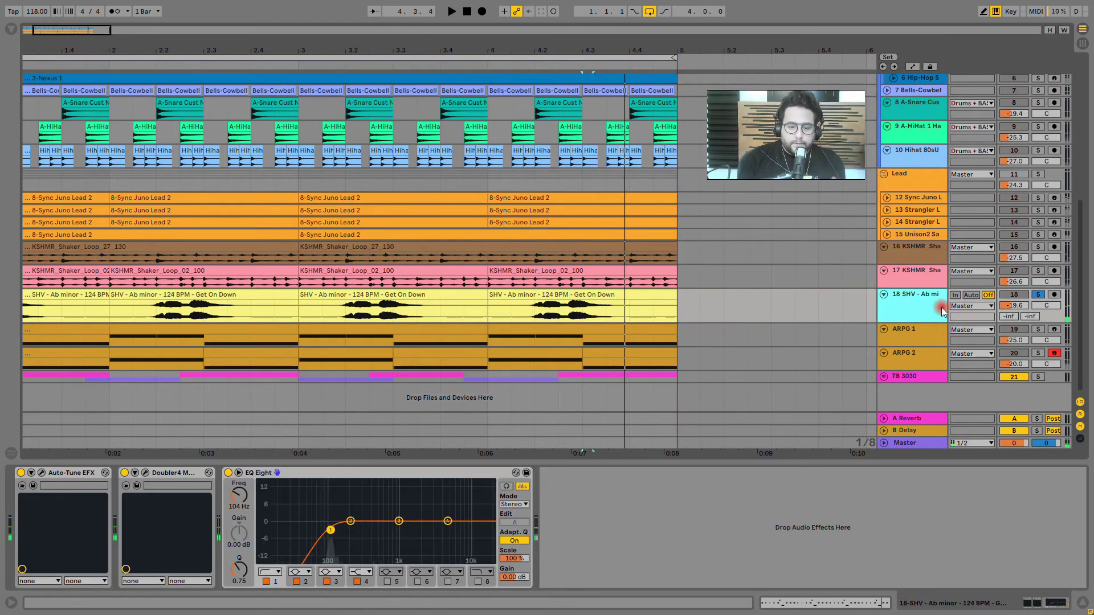
Step: Bypass EQ Eight, Doubler4 and Auto-Tune EFX on the vocal track and play the dry vocal
click(228, 473)
click(126, 473)
click(21, 473)
key(space)
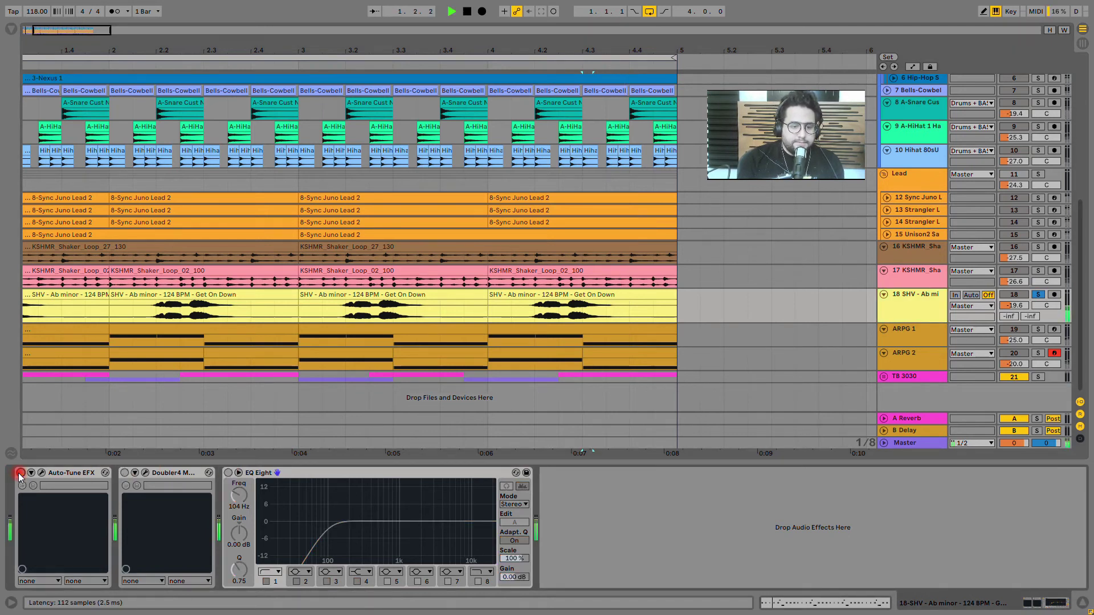
key(space)
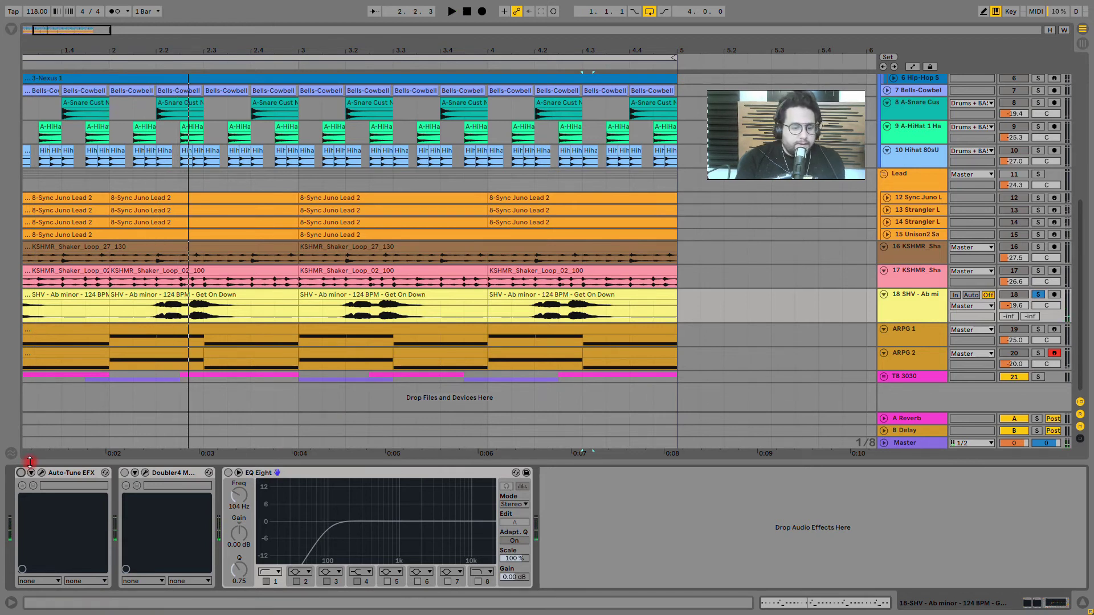
Step: Turn Auto-Tune EFX back on for the vocal track and inspect its settings in the plug-in window
click(23, 474)
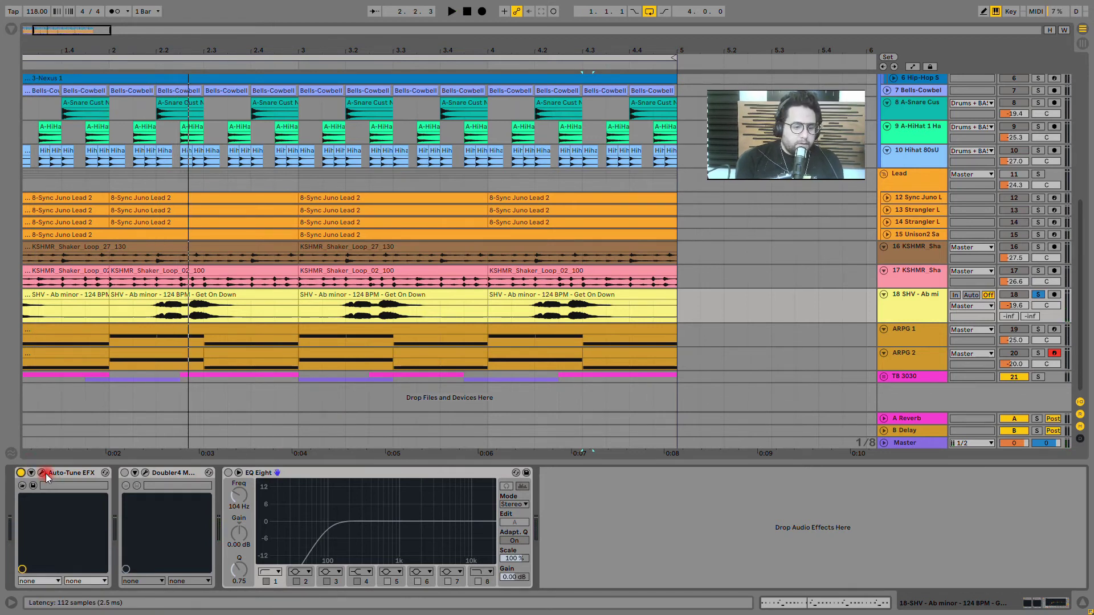
click(44, 473)
click(158, 331)
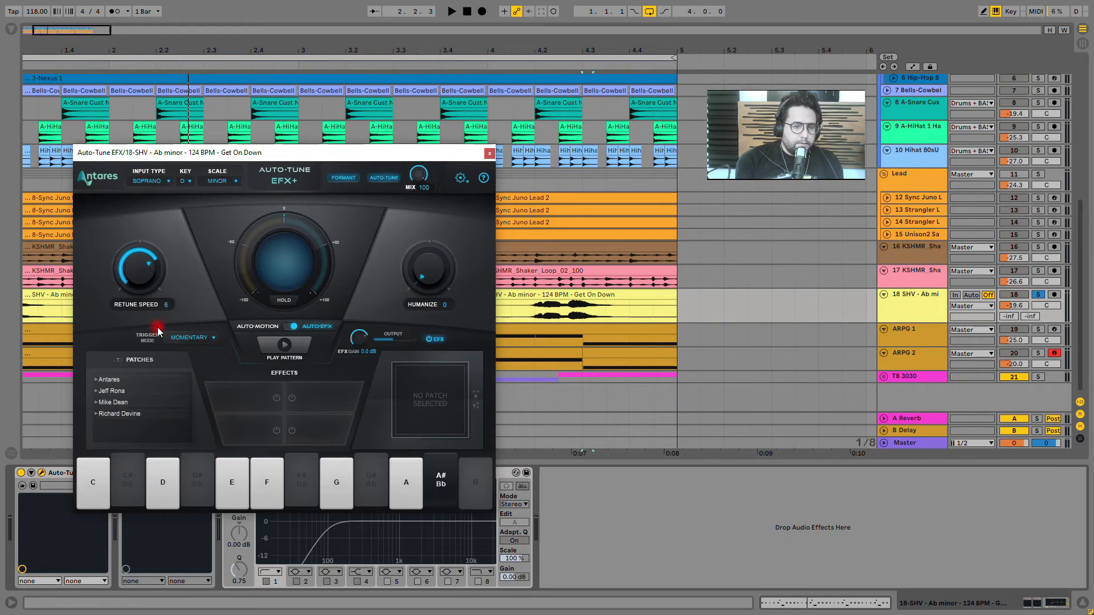
click(489, 154)
click(234, 402)
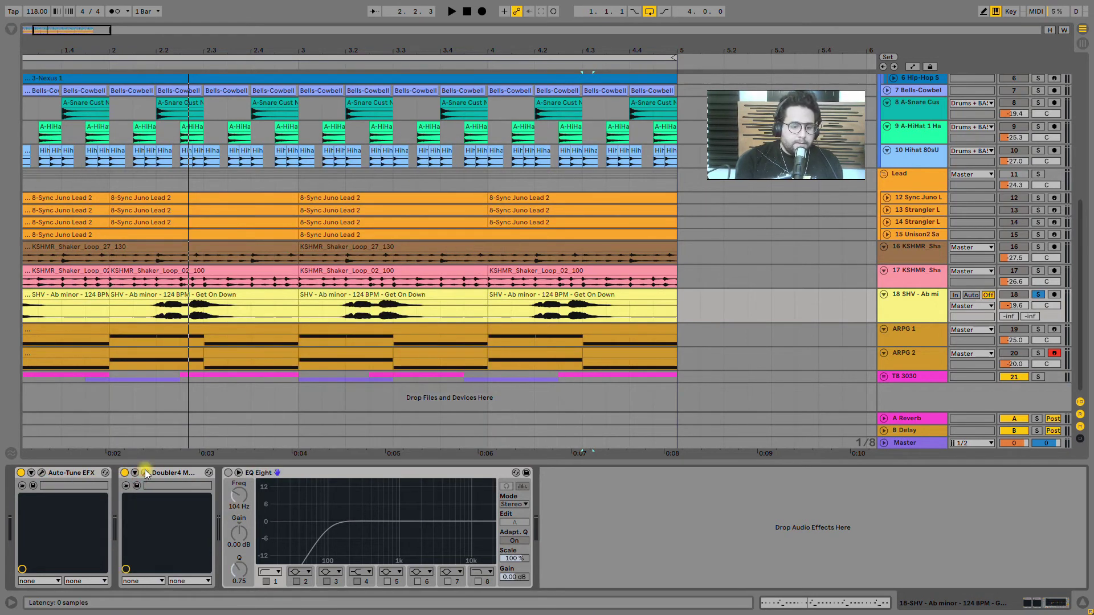
Step: Inspect the Doubler4 settings, turn EQ Eight back on and play the processed vocal
click(146, 473)
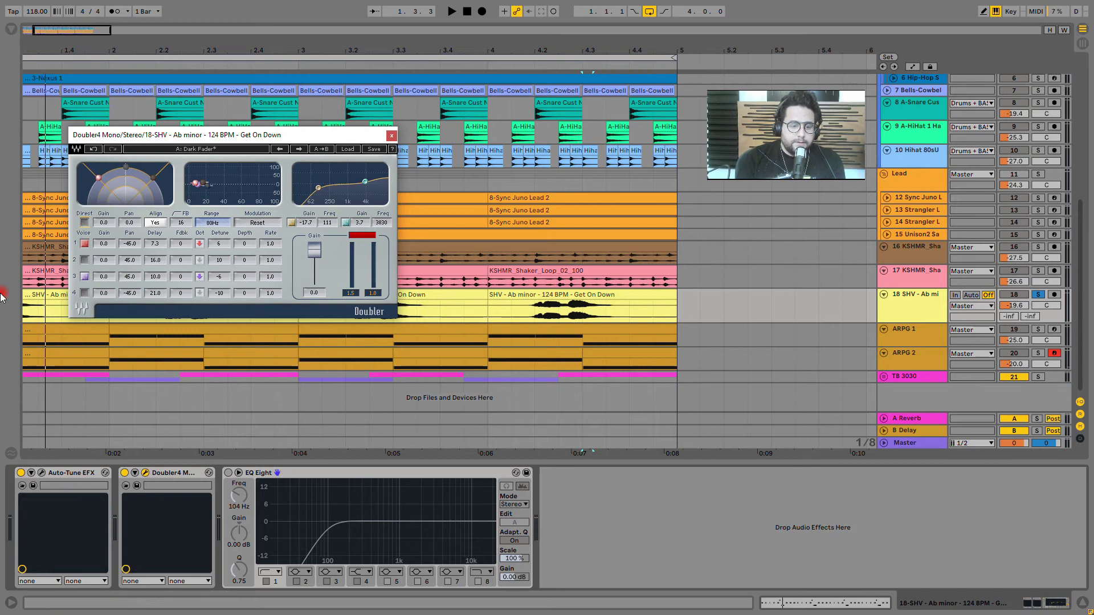
key(space)
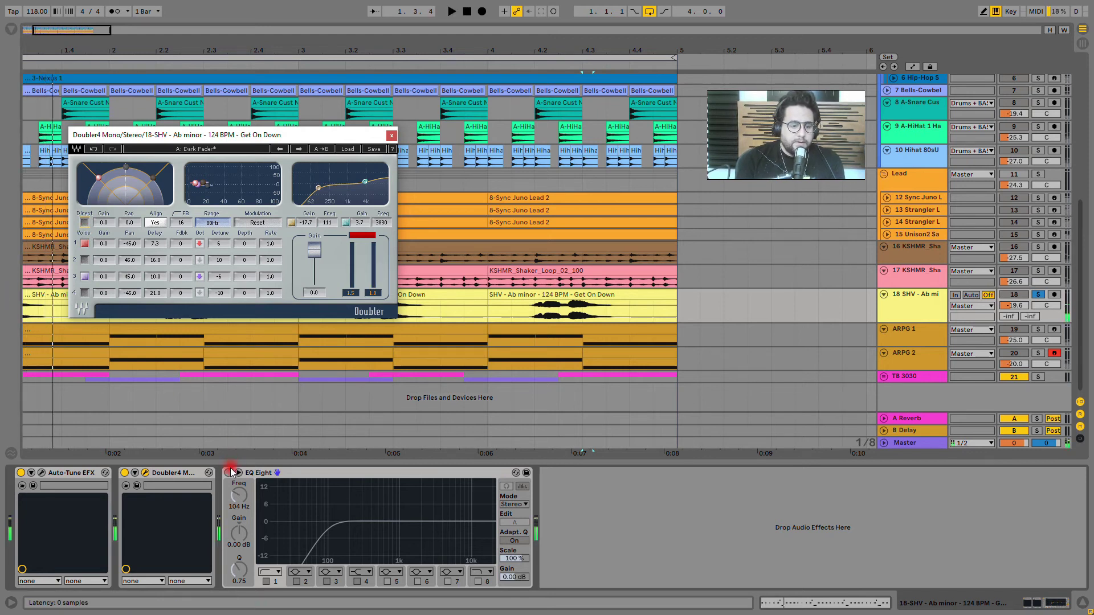
click(228, 472)
click(392, 137)
key(space)
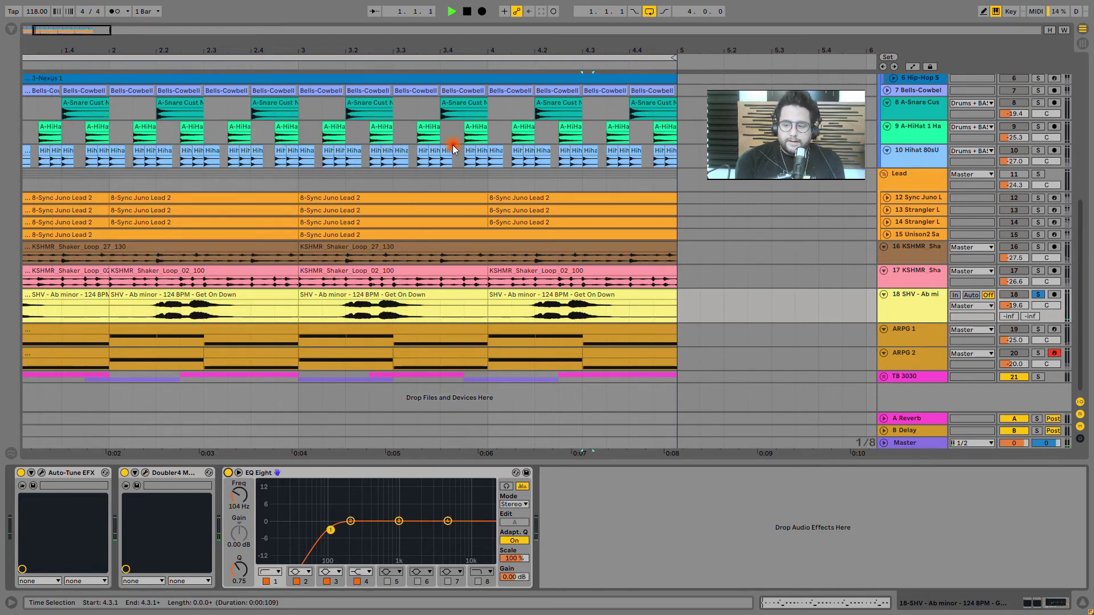
Step: Clear the vocal solo, mute ARPG 1, ARPG 2 and TB 3030, and listen to the remaining tracks
click(1038, 295)
click(1014, 329)
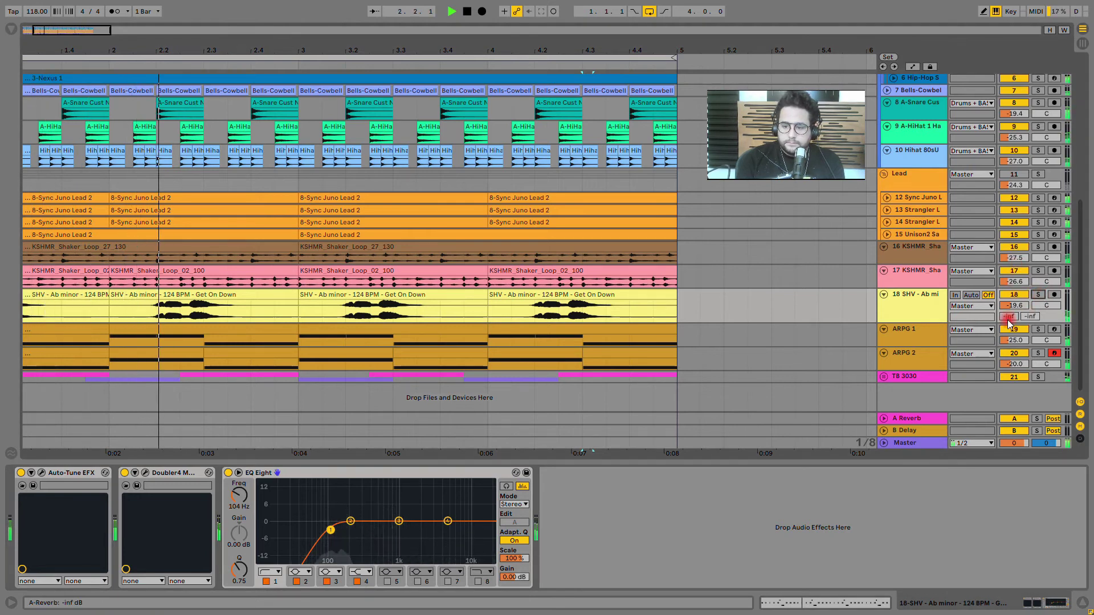
click(1014, 354)
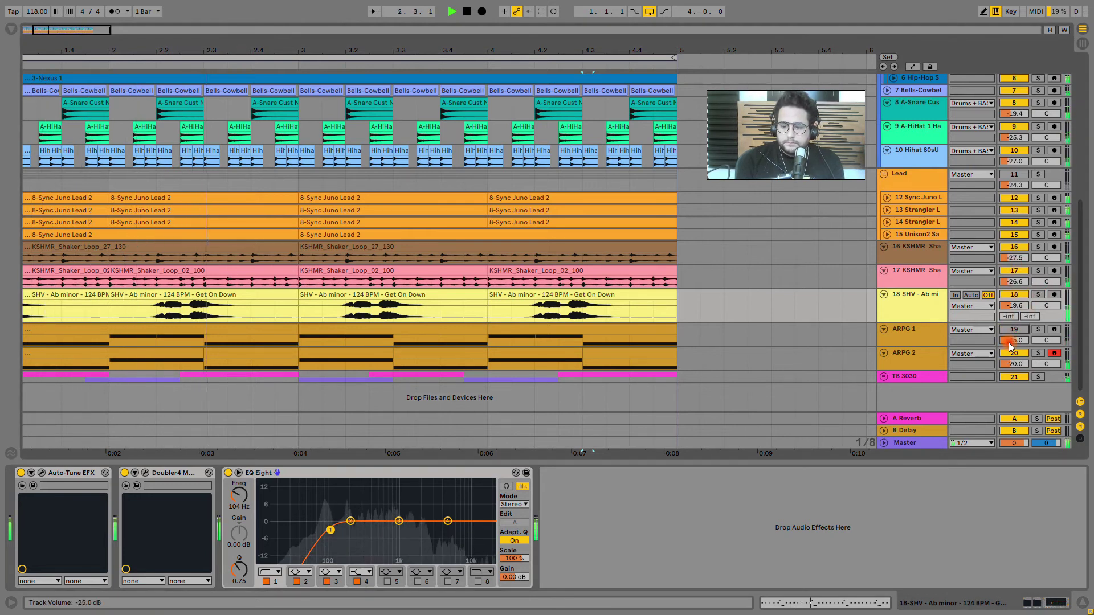
click(1010, 375)
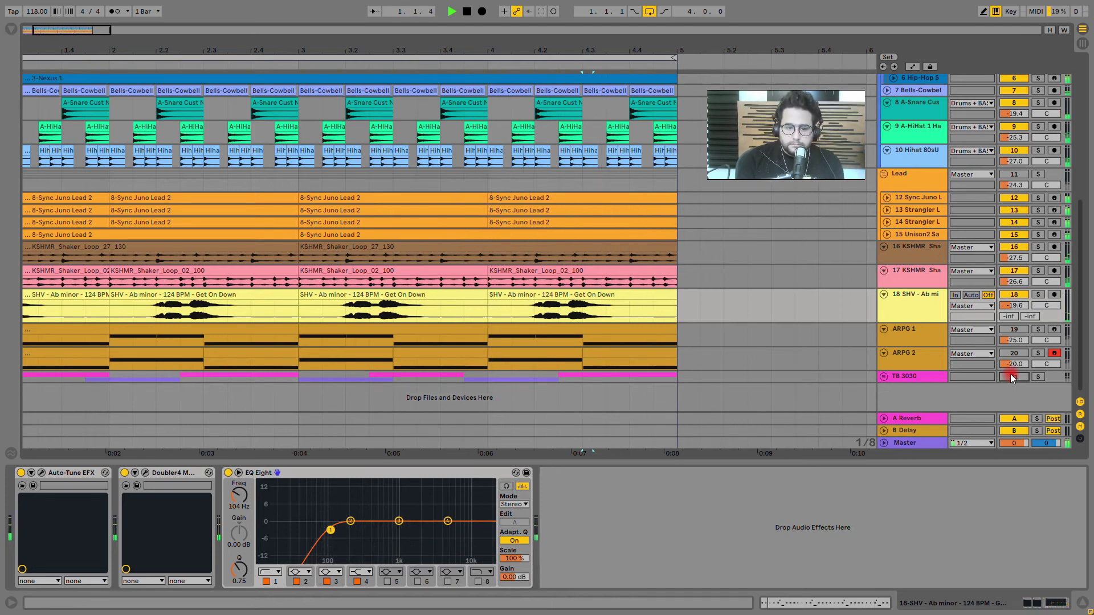
key(space)
click(910, 293)
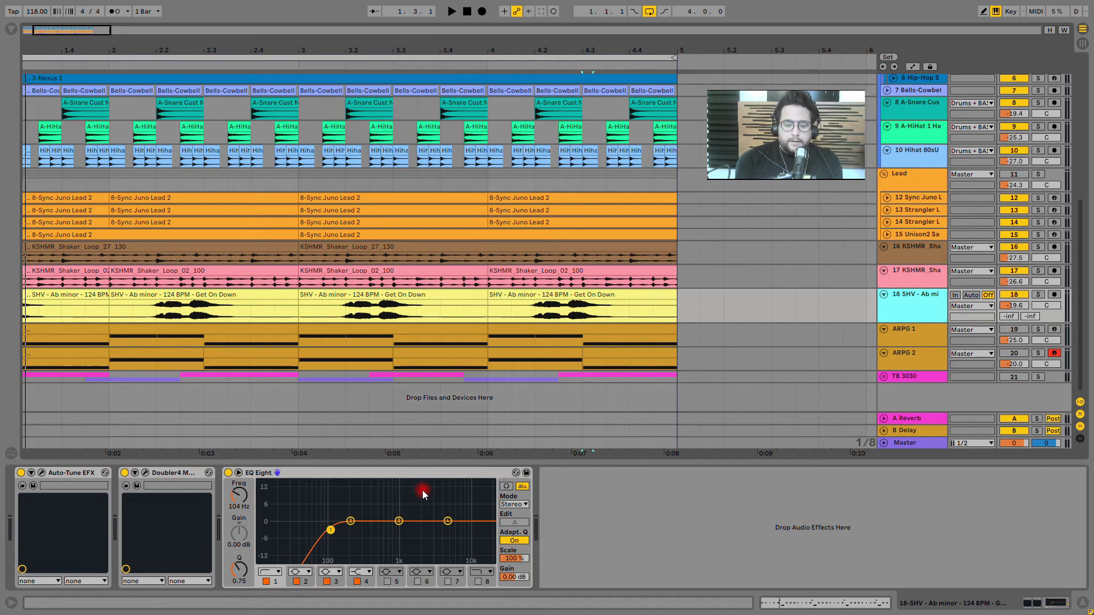
Step: Solo the ARPG 1 track, show its devices and play it
click(1039, 329)
click(1016, 334)
click(939, 341)
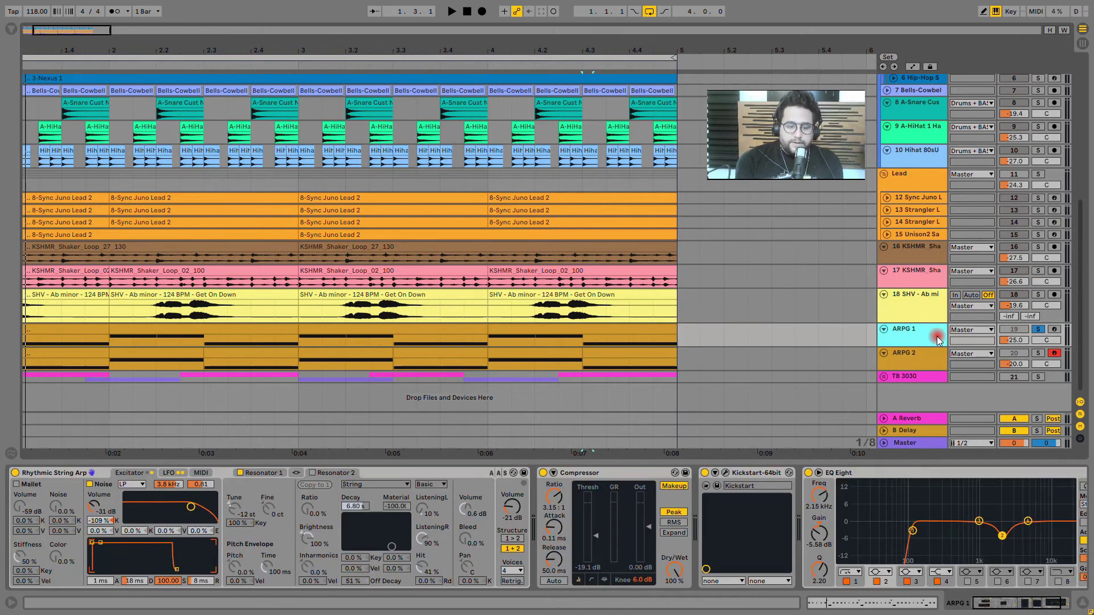
key(space)
Step: Look through the ARPG 1 device chain from Rhythmic String Arp to EQ Eight and stop playback
click(1035, 602)
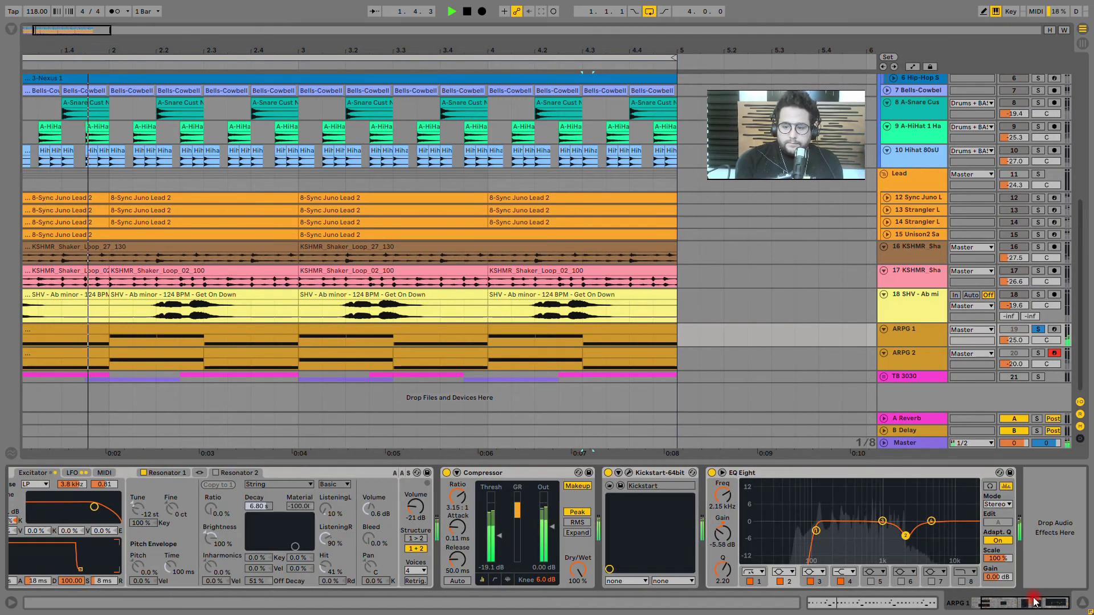
key(space)
click(1004, 602)
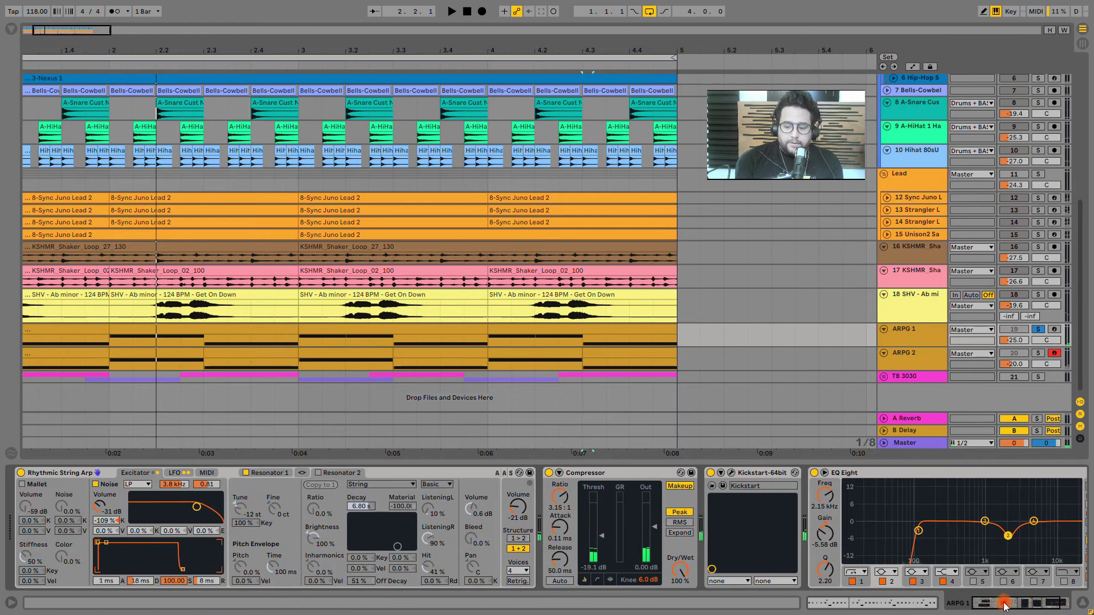
click(1034, 604)
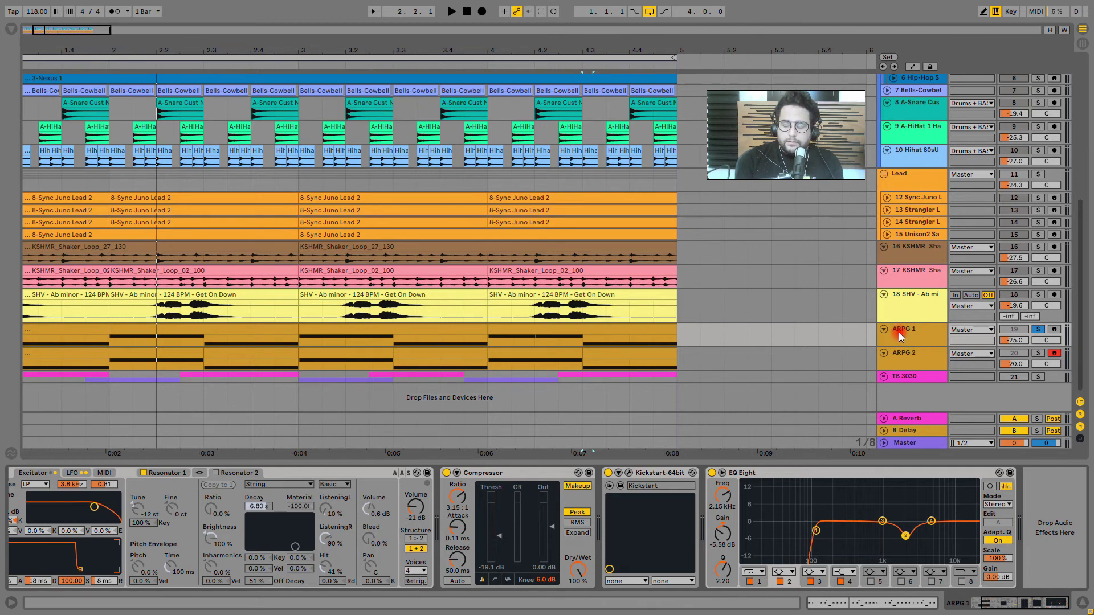
Step: Solo ARPG 2 in place of ARPG 1, play it and bring ARPG 1 back into the solo
click(1038, 353)
key(space)
click(1038, 333)
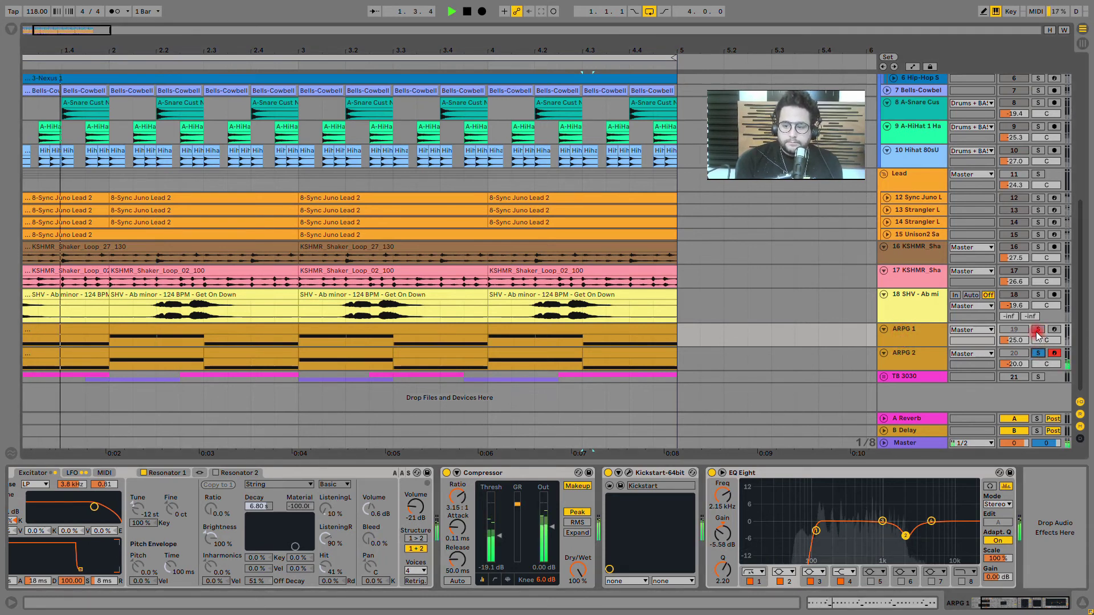
Step: Clear the arpeggio solos, unmute ARPG 2 and play it with the rest of the loop
click(1037, 354)
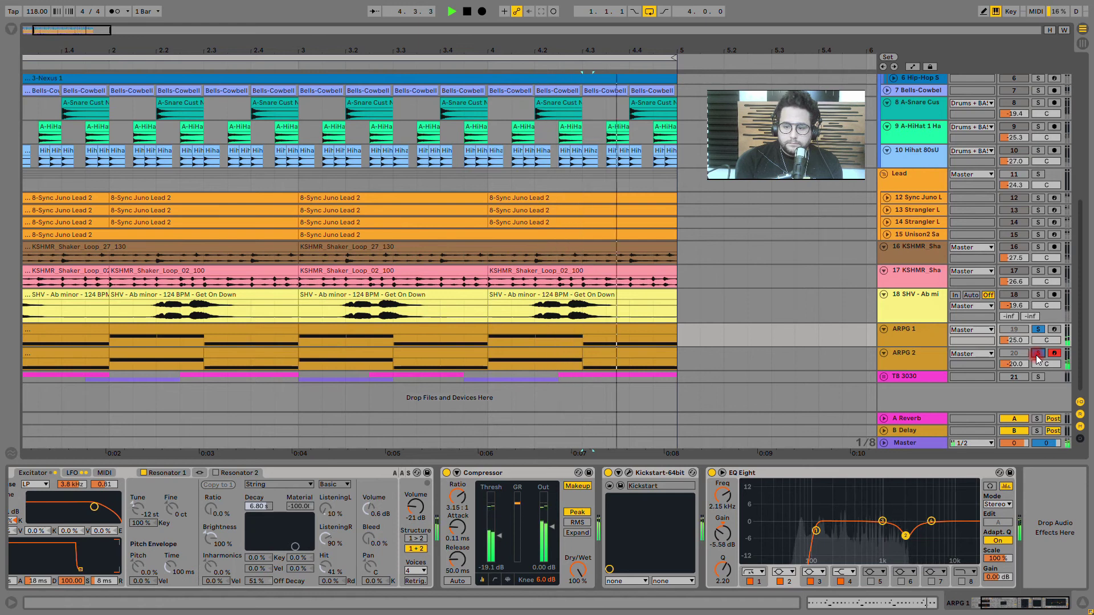
click(1036, 354)
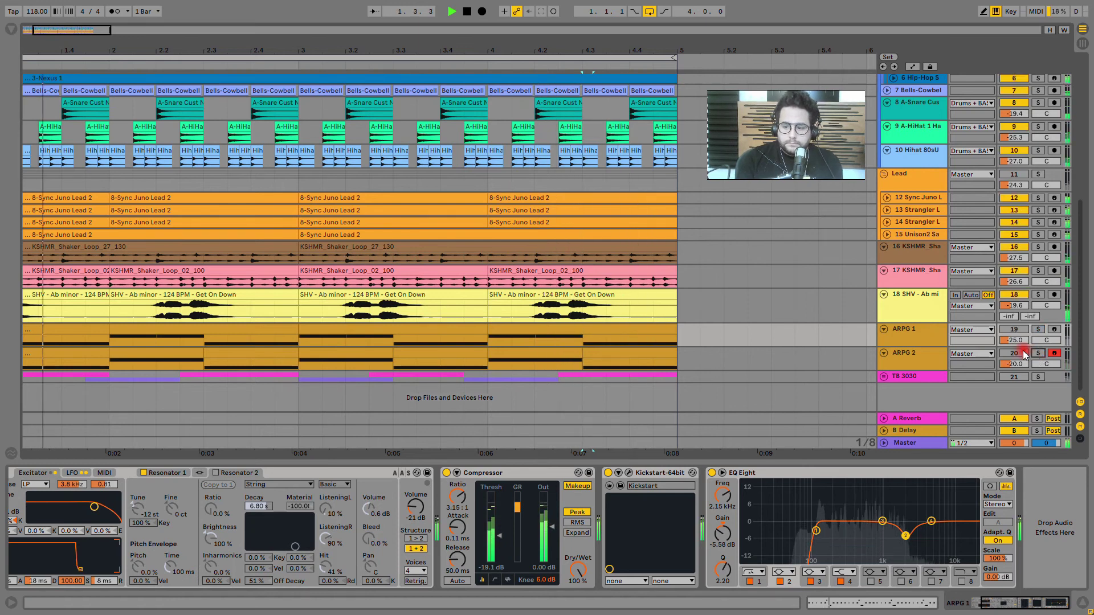
click(1014, 322)
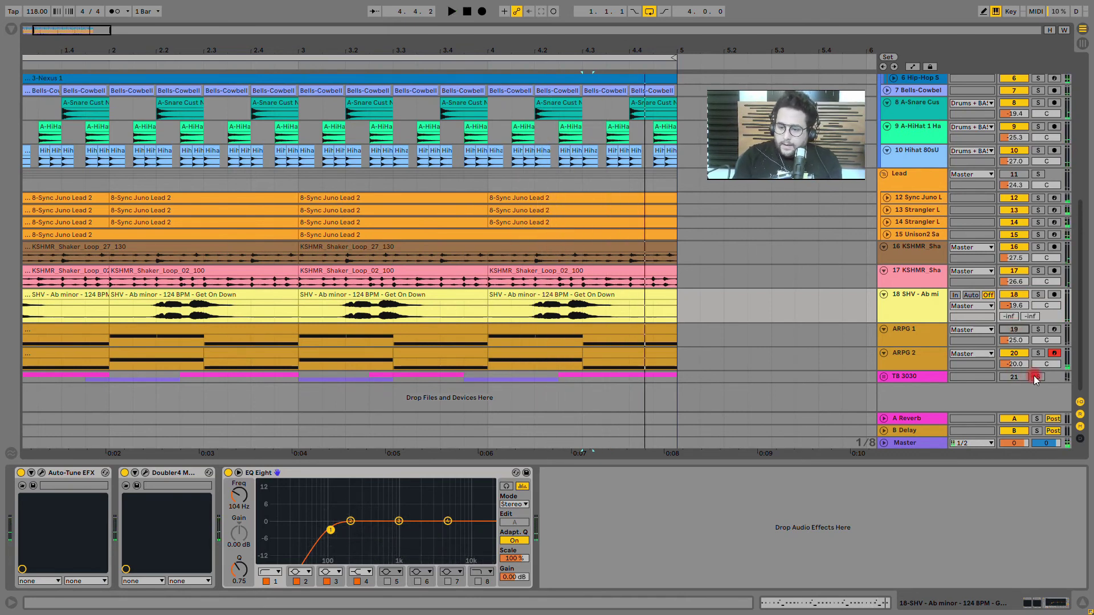
Step: Solo the TB 3030 group, expand it to show its acid loop clips and play it
click(1034, 377)
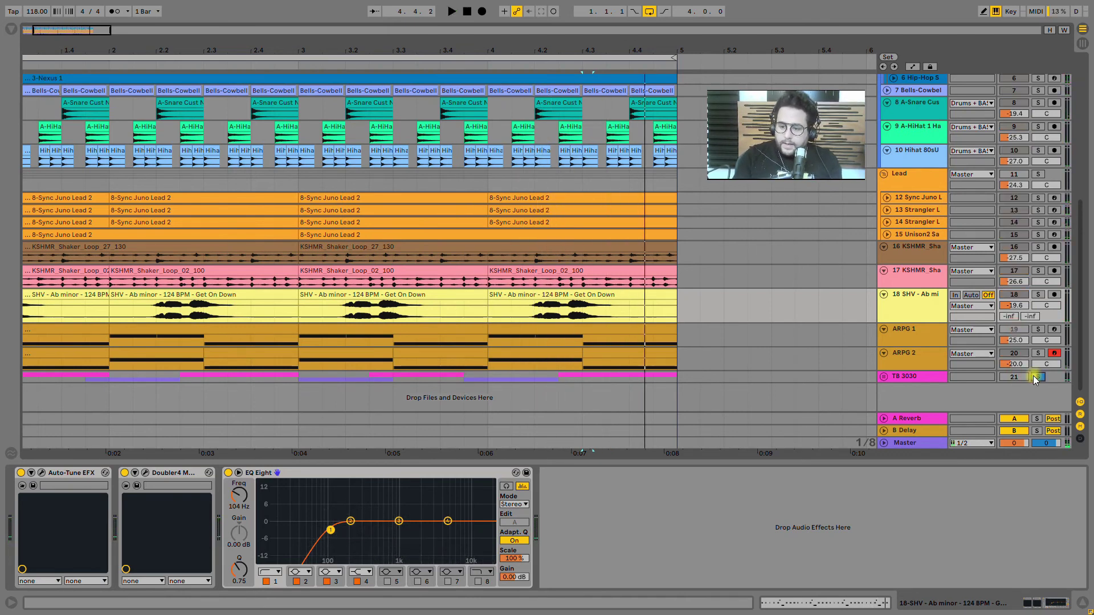
click(884, 377)
scroll(884, 375, down, 2)
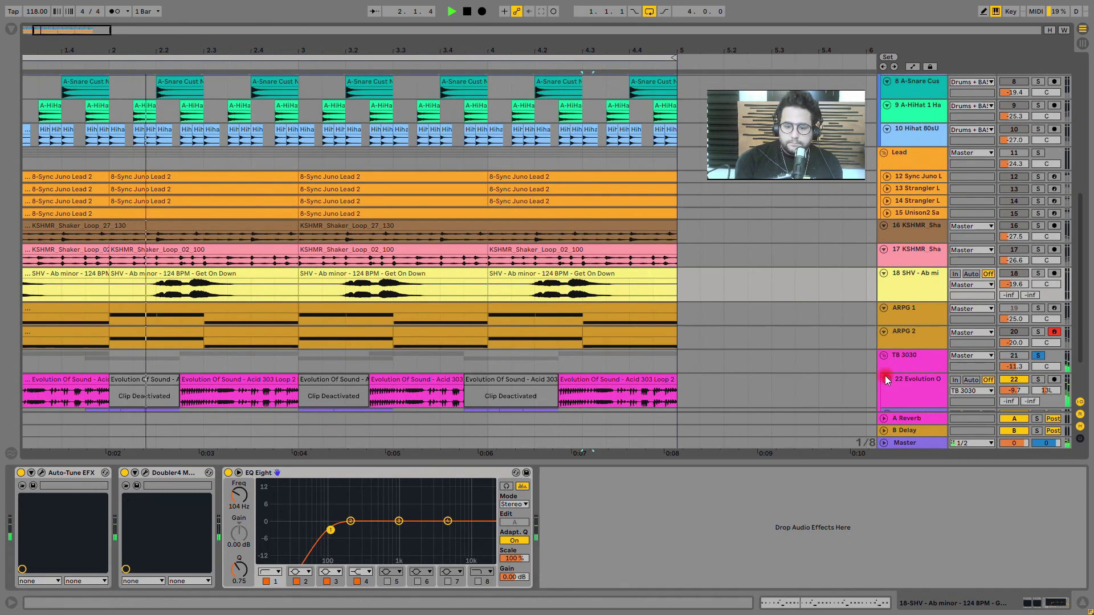
Step: View and play both acid loop tracks inside the soloed TB 3030 group and stop playback
scroll(885, 375, down, 2)
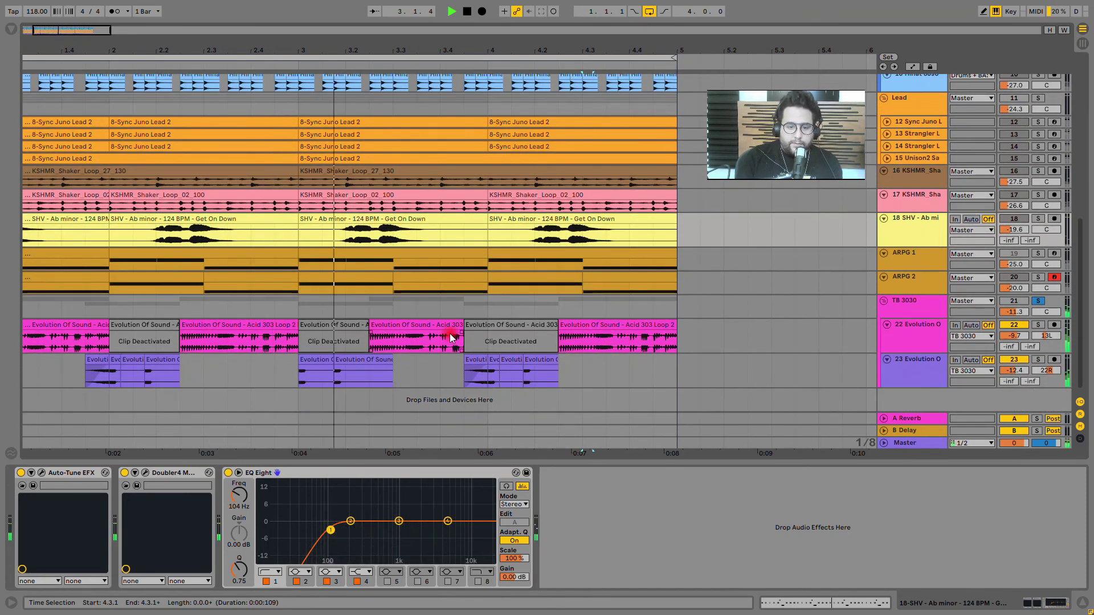
mouse_move(459, 51)
mouse_down()
mouse_move(459, 109)
mouse_move(459, 40)
mouse_up()
key(space)
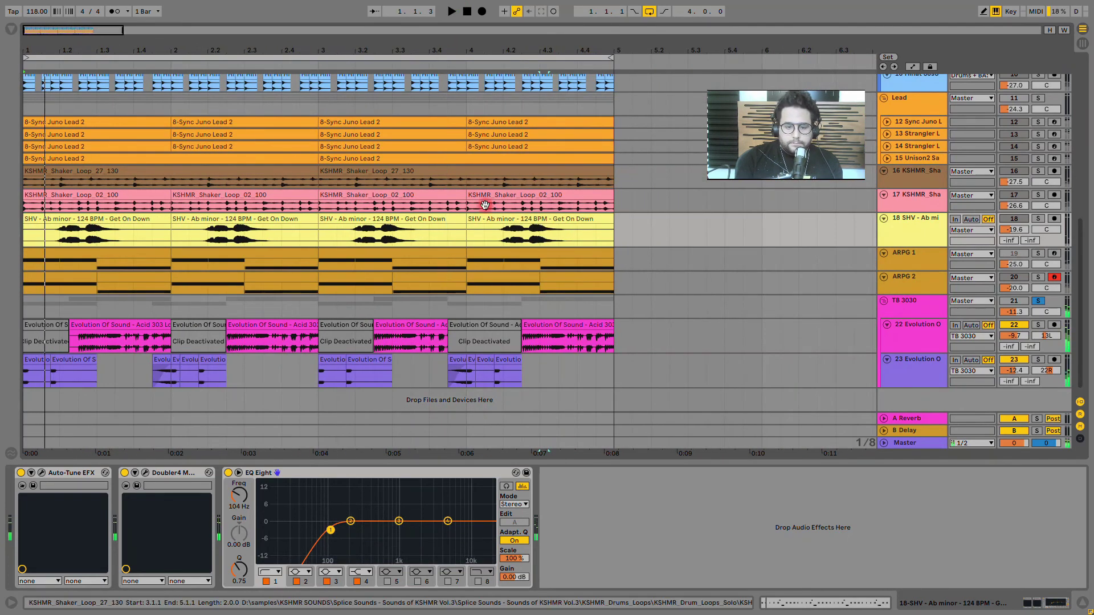
click(339, 321)
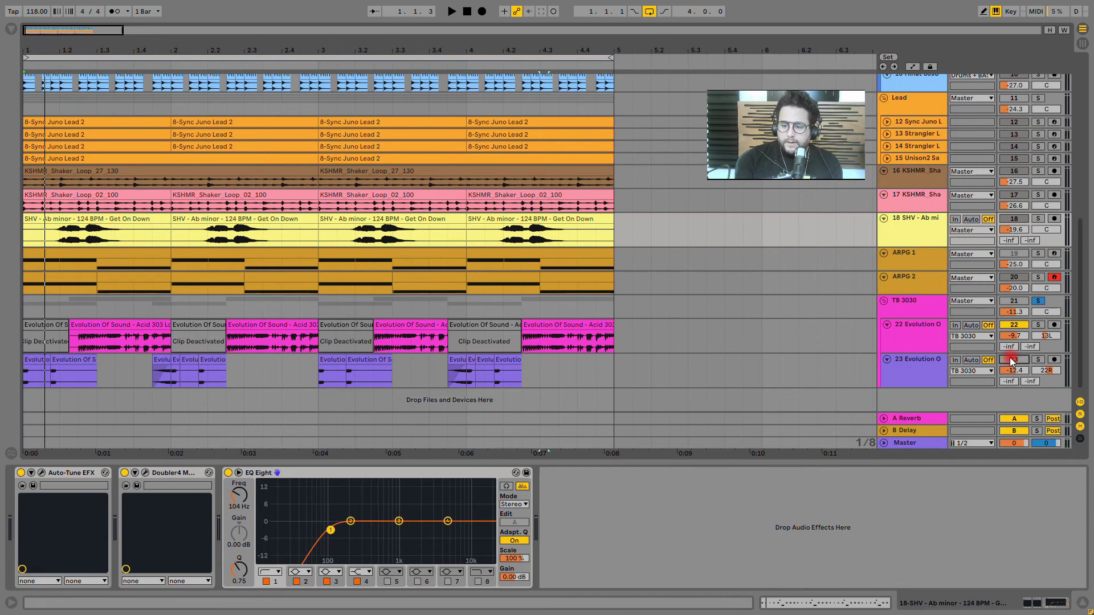
Step: Clear the TB 3030 solo, mute track 23 and ARPG 2, unmute the TB 3030 group and play it with the loop
click(1038, 301)
key(space)
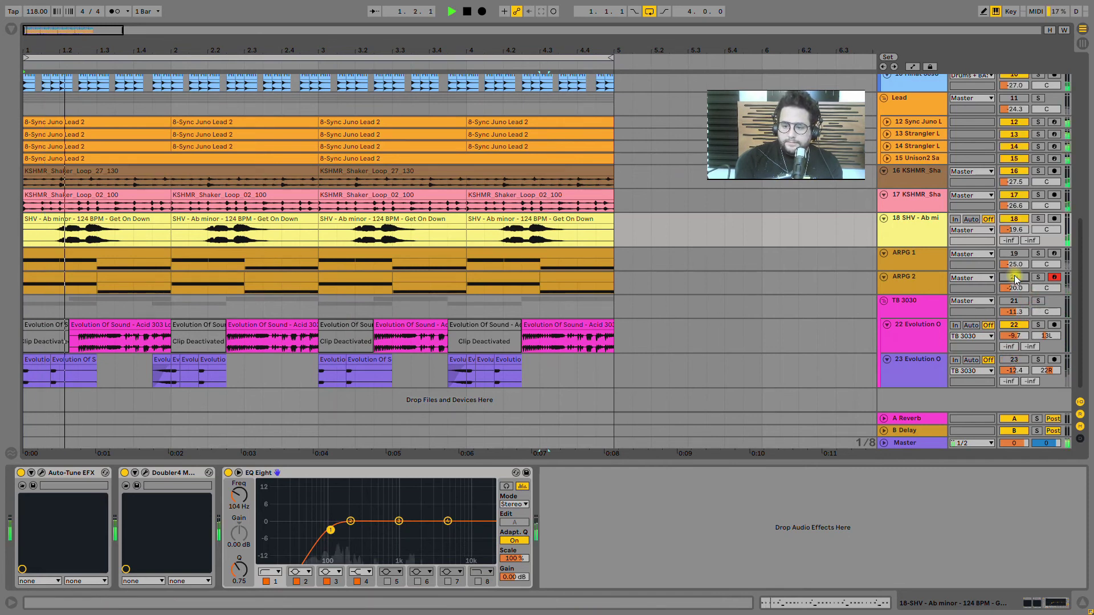
click(1013, 300)
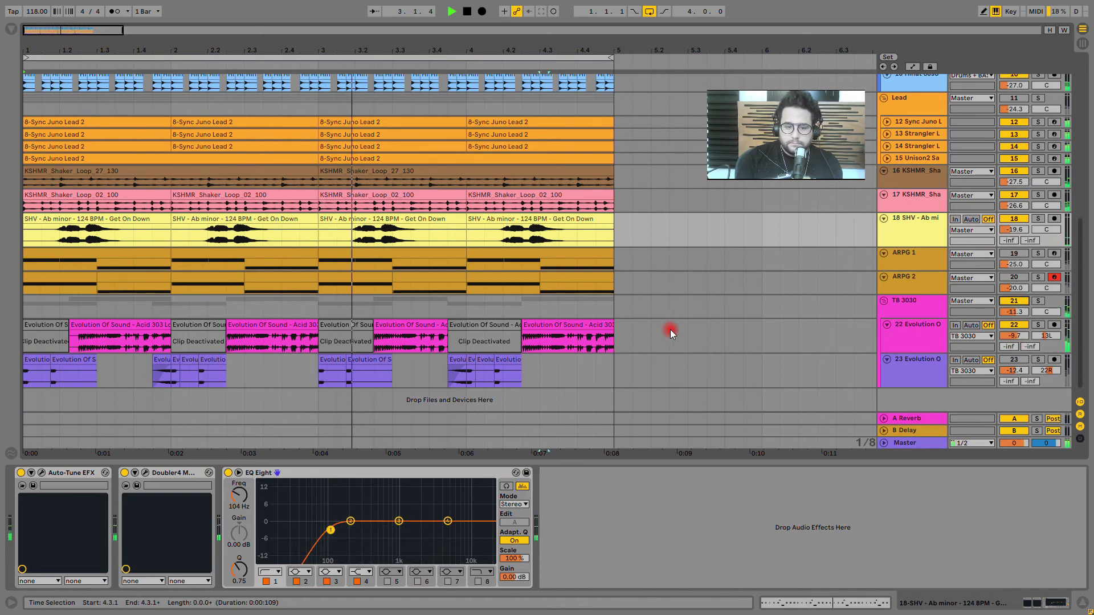
key(space)
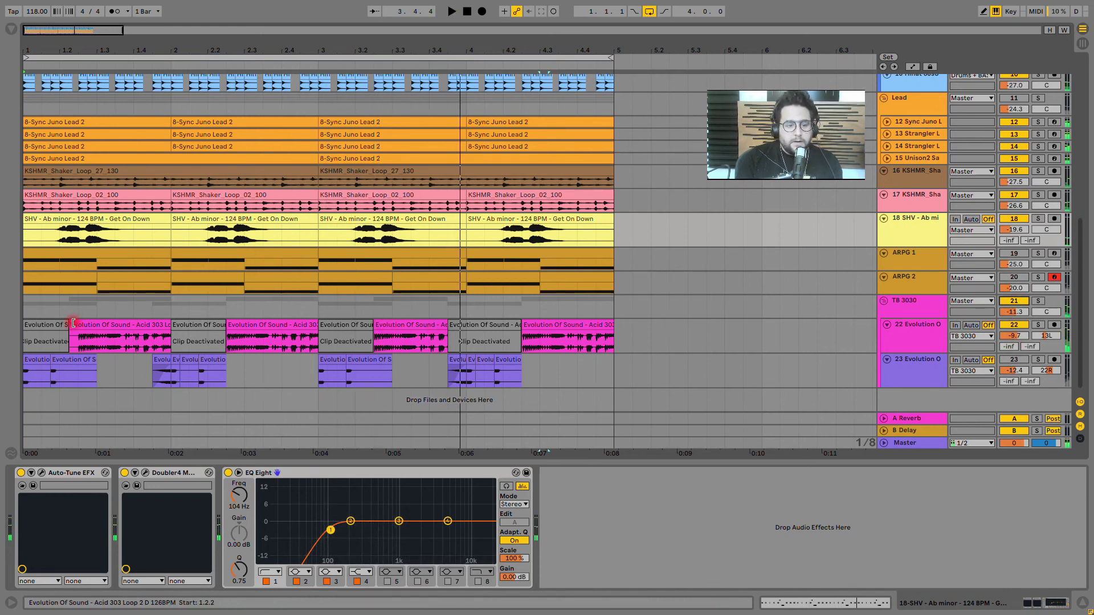
Step: Trim the starts of the first three active acid clips on track 22 to beat 3 of their bars and resume playback
click(78, 324)
drag(78, 324, 97, 324)
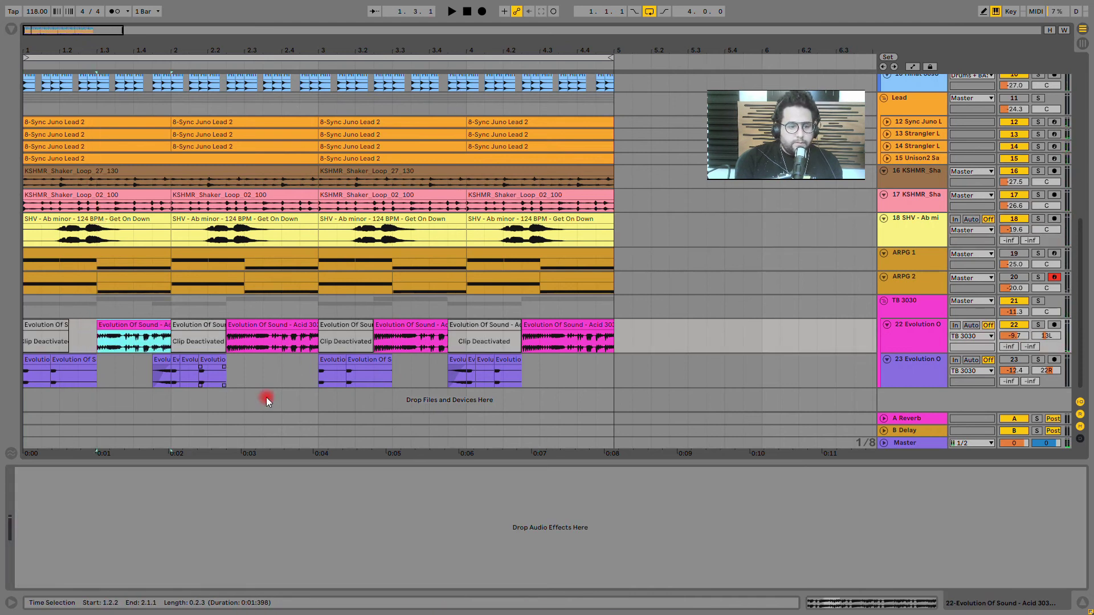
click(234, 330)
drag(234, 331, 251, 330)
key(space)
drag(381, 326, 394, 327)
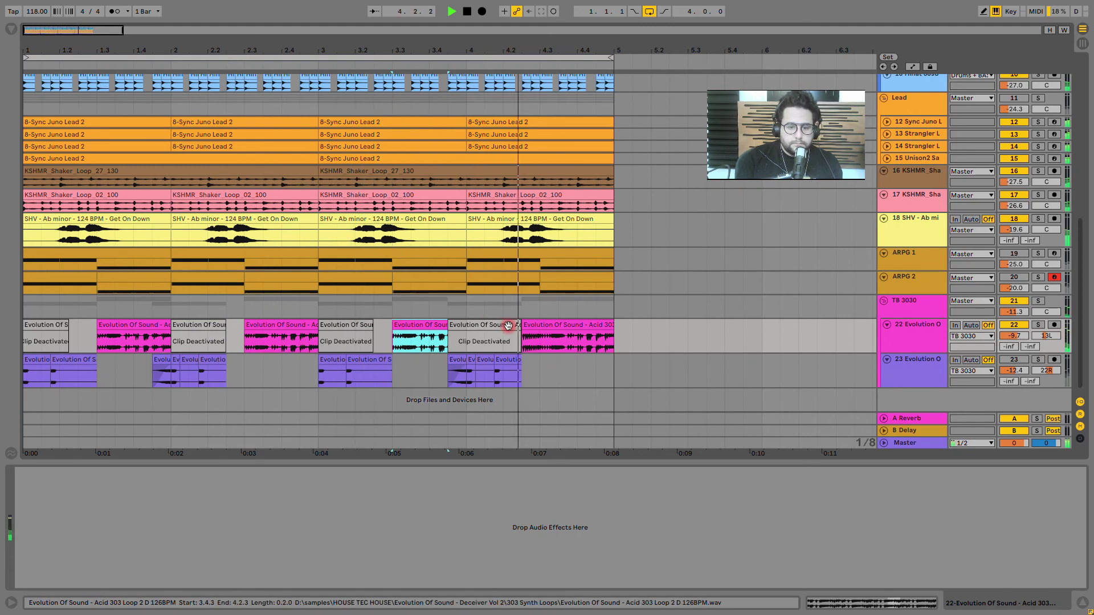
Step: Set the arrangement grid to 1/16 and extend the second active acid clip on track 22 one sixteenth earlier
right_click(452, 310)
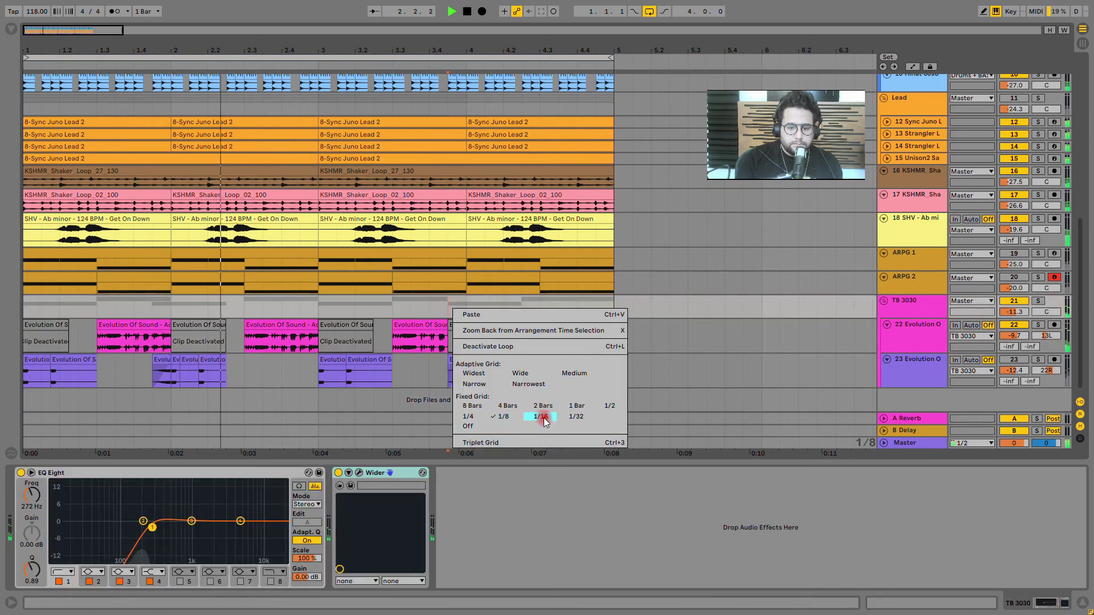
key(Escape)
drag(246, 324, 234, 327)
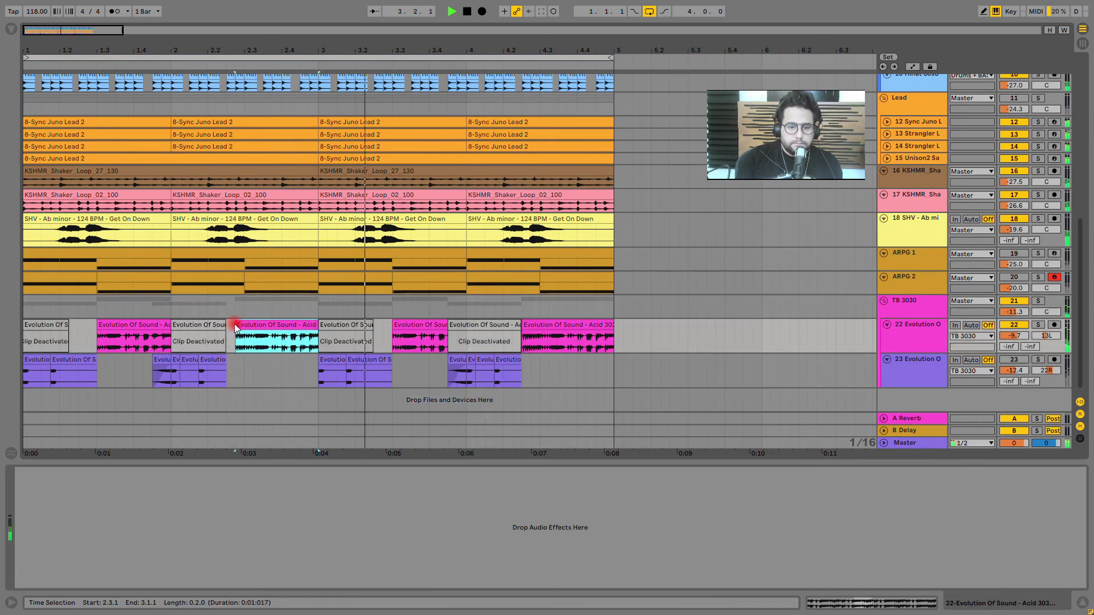
Step: Unmute track 23 and both arpeggio tracks so that all layers play together
click(1020, 365)
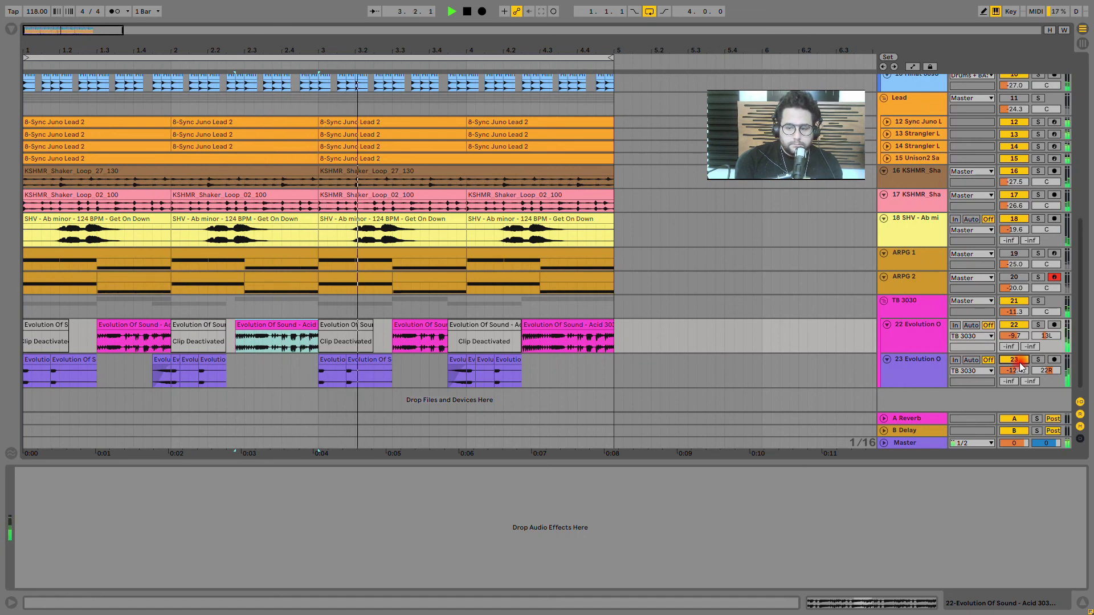
click(1014, 253)
Step: Collapse the TB 3030, Lead and Drums + BASS groups, select the TB 3030 group and stop playback
click(884, 300)
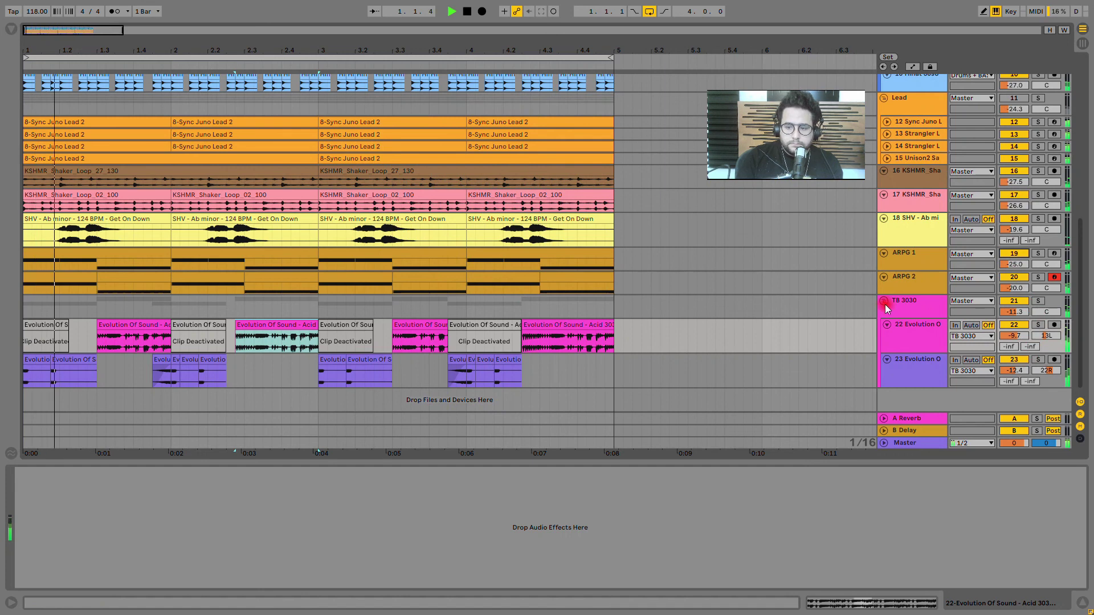
click(884, 302)
scroll(883, 335, up, 3)
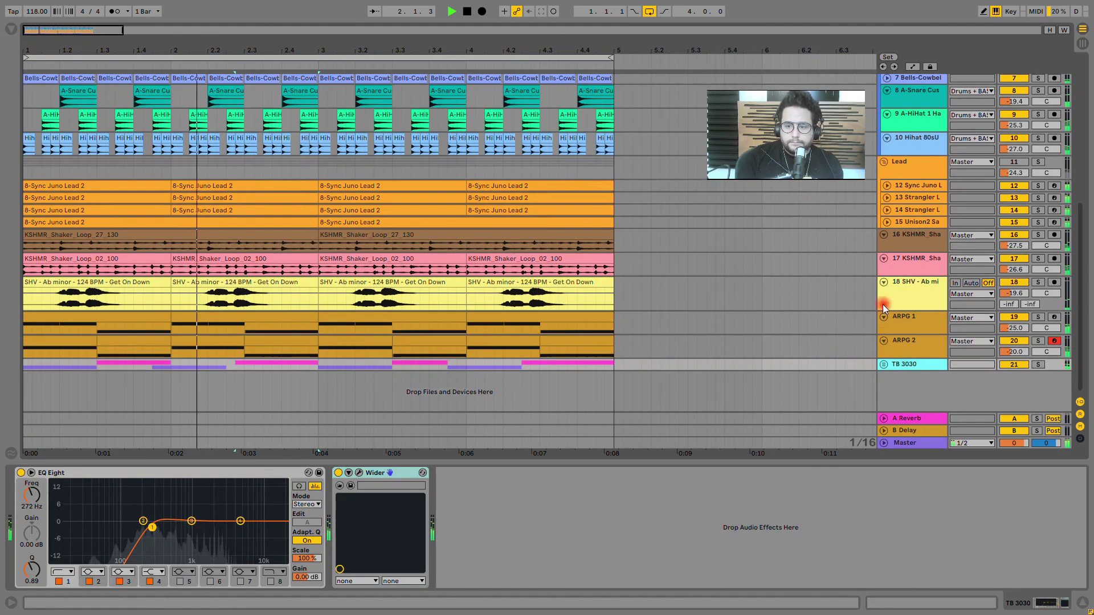
click(884, 161)
scroll(884, 162, up, 3)
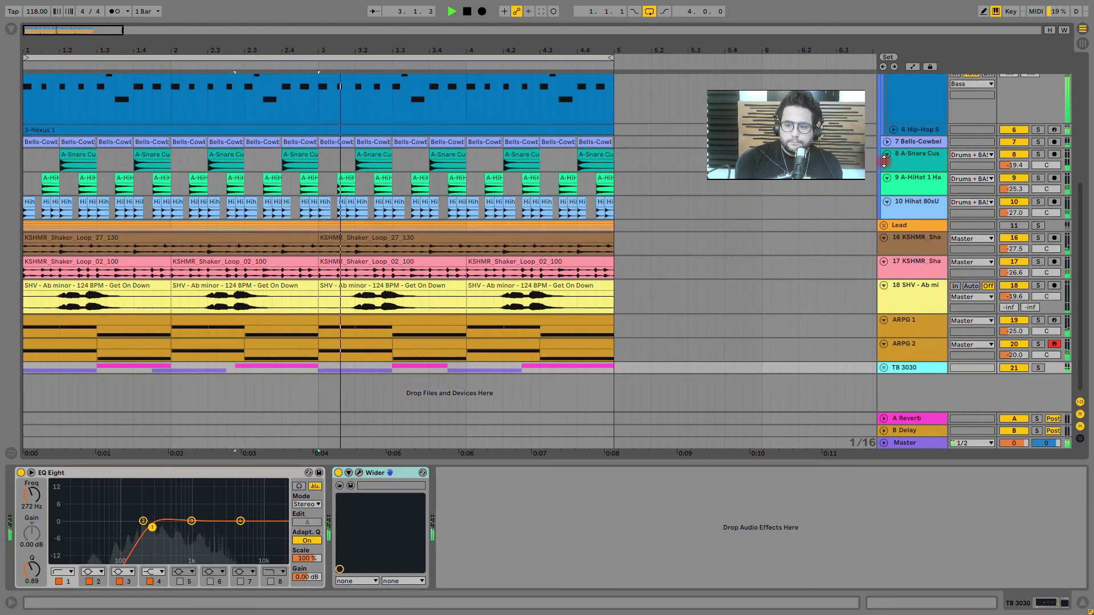
scroll(883, 162, up, 9)
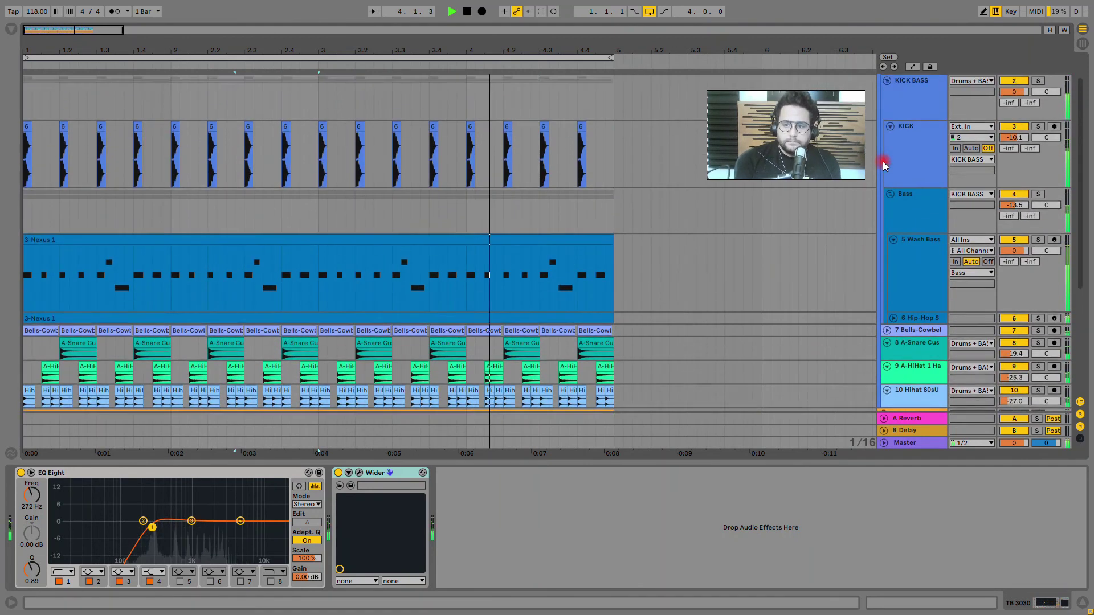
scroll(883, 162, up, 1)
click(887, 108)
click(883, 80)
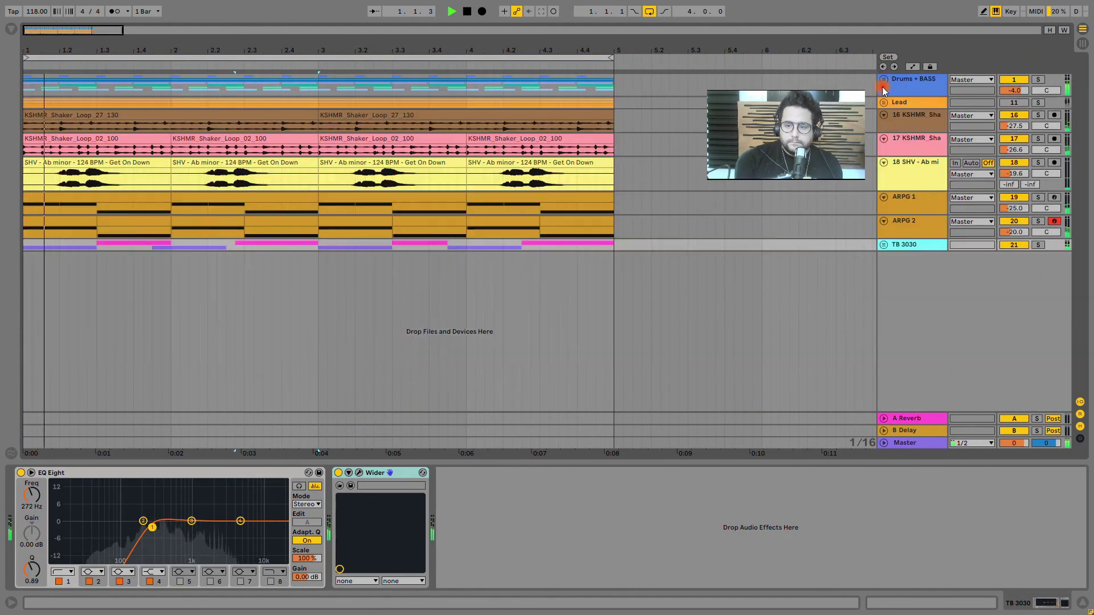
click(906, 244)
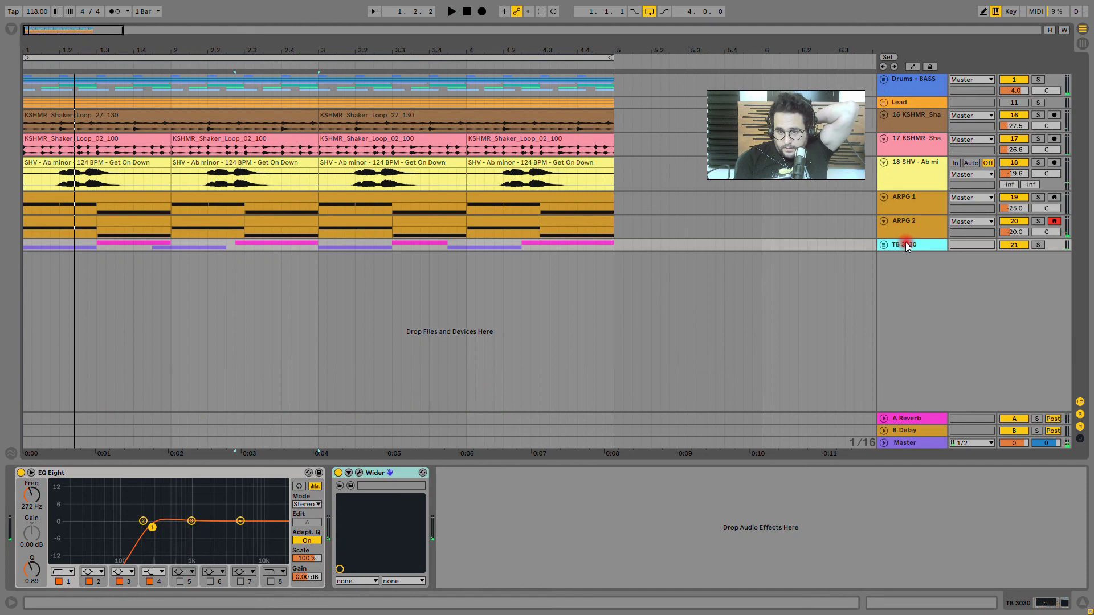